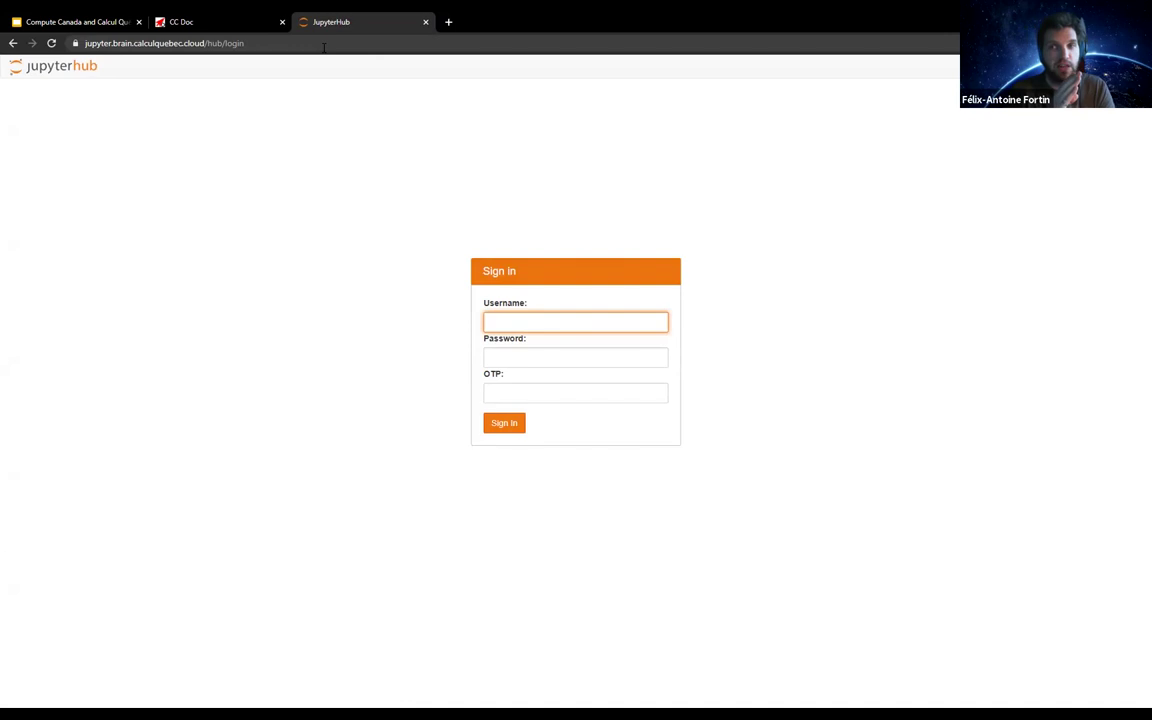
# - Open the Helios JupyterHub login page at jupyterhub.helios.calculquebec.ca in a new tab and highlight the cluster name in its address
pyautogui.hotkey('ctrl', 't')
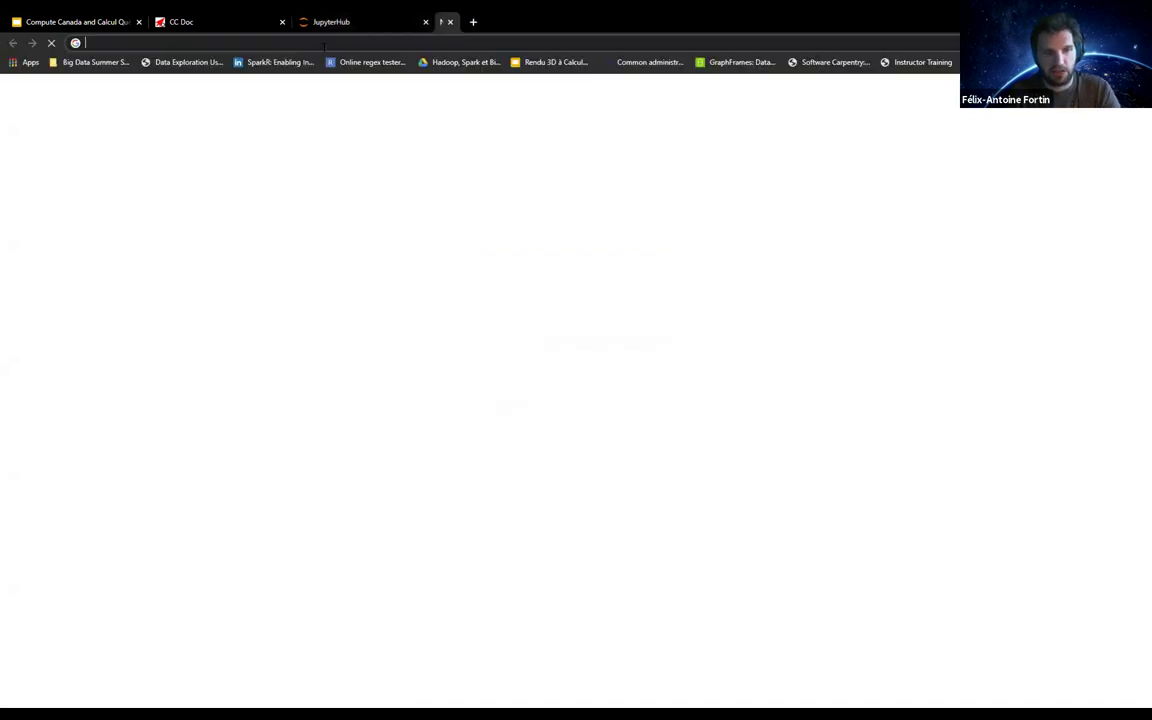
pyautogui.write('jupyt')
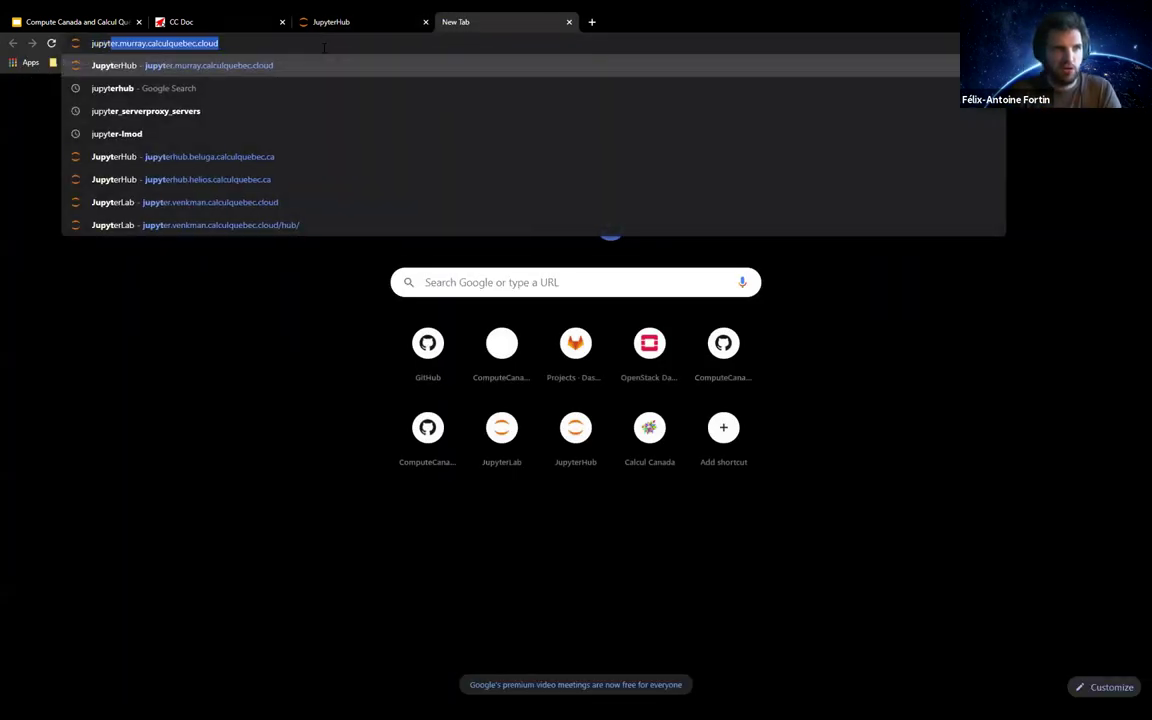
pyautogui.write('erhub.helios')
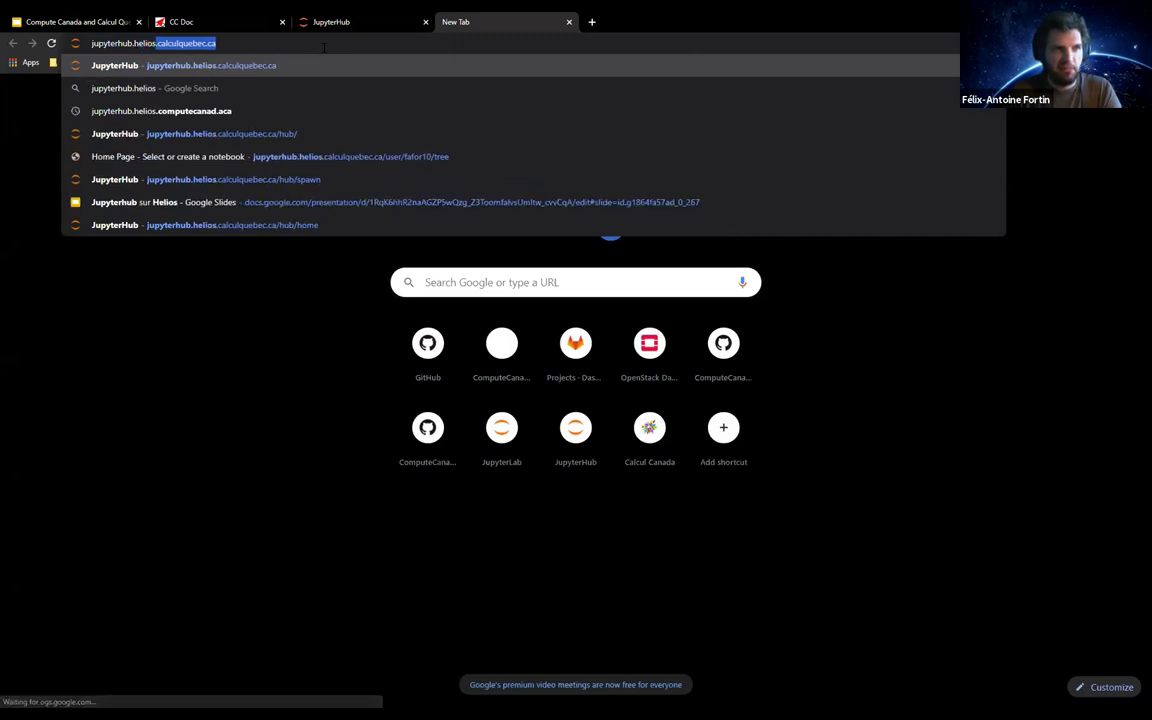
pyautogui.press('Return')
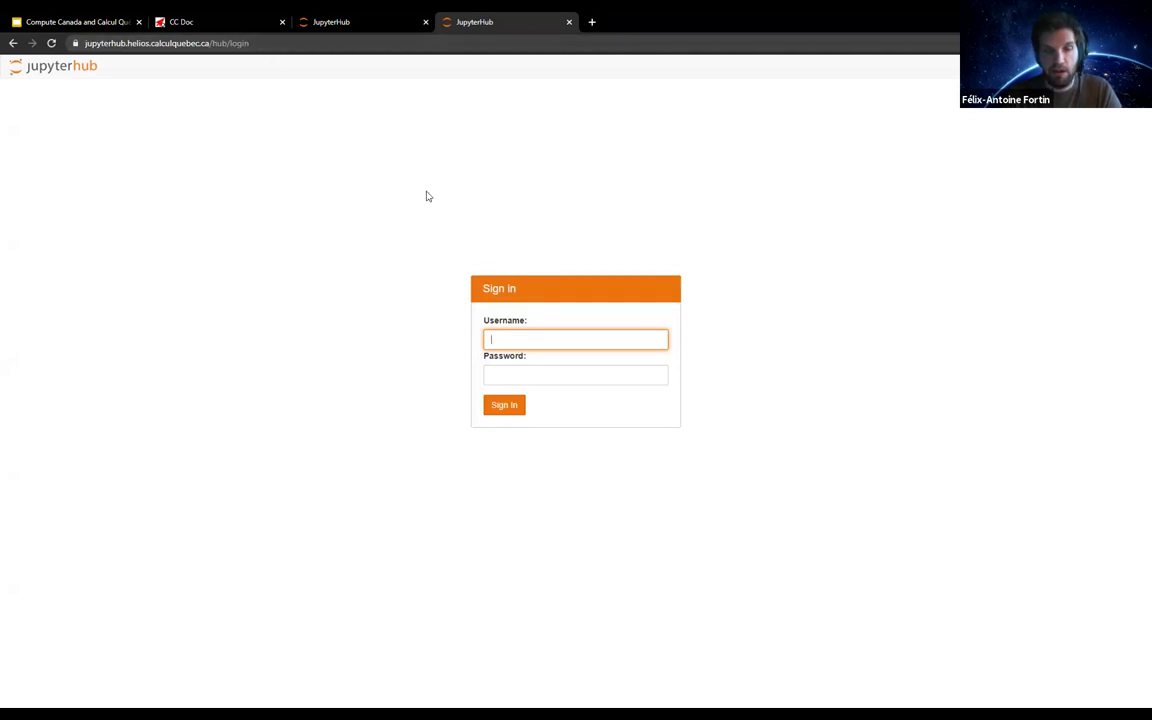
pyautogui.doubleClick(133, 46)
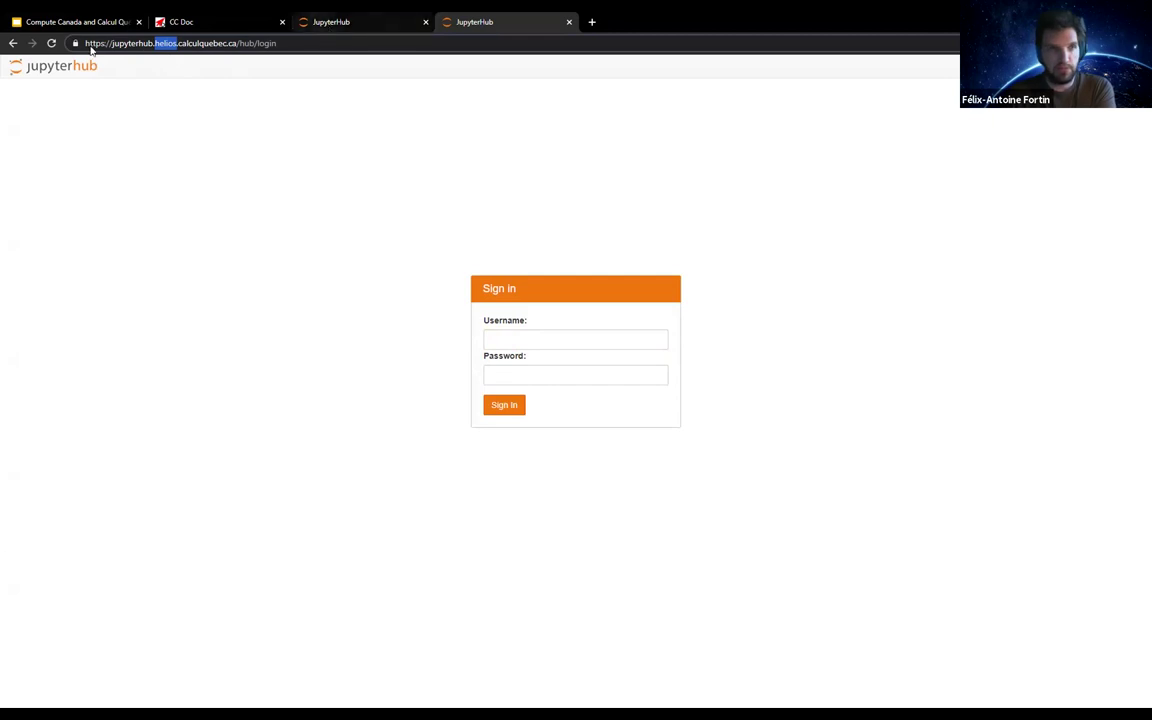
# - Sign in to the jupyter.brain.calculquebec.cloud JupyterHub as user80, entering the account password and leaving the OTP empty
pyautogui.click(338, 22)
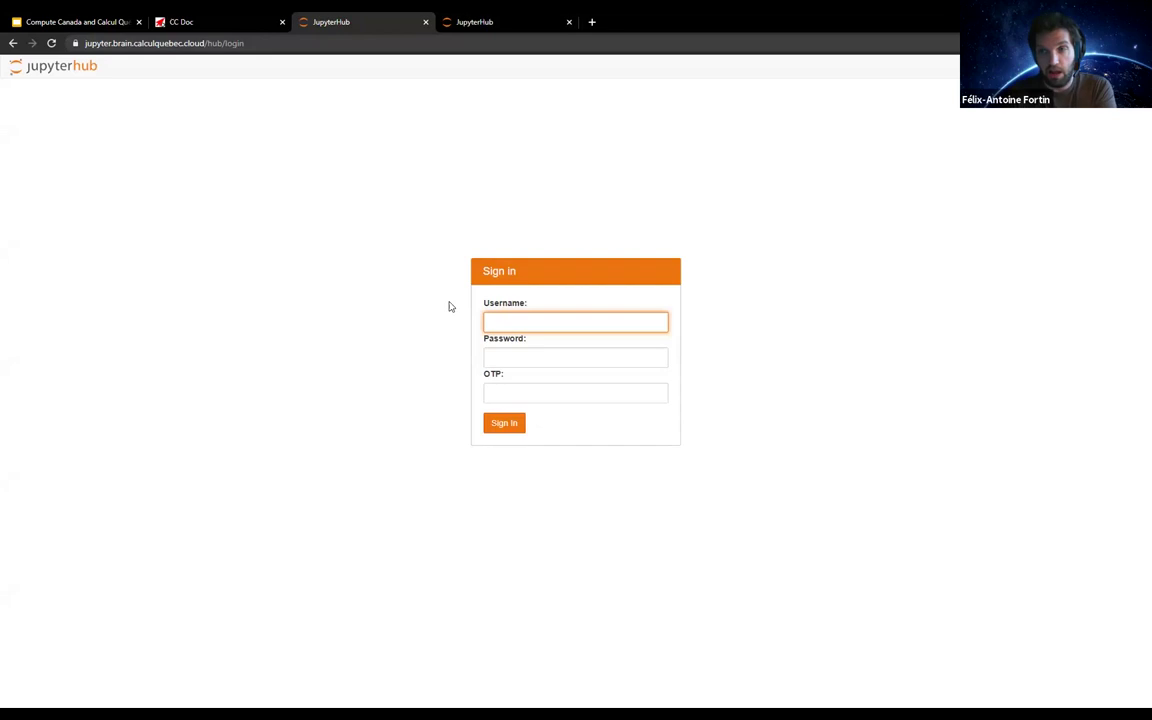
pyautogui.write('user80')
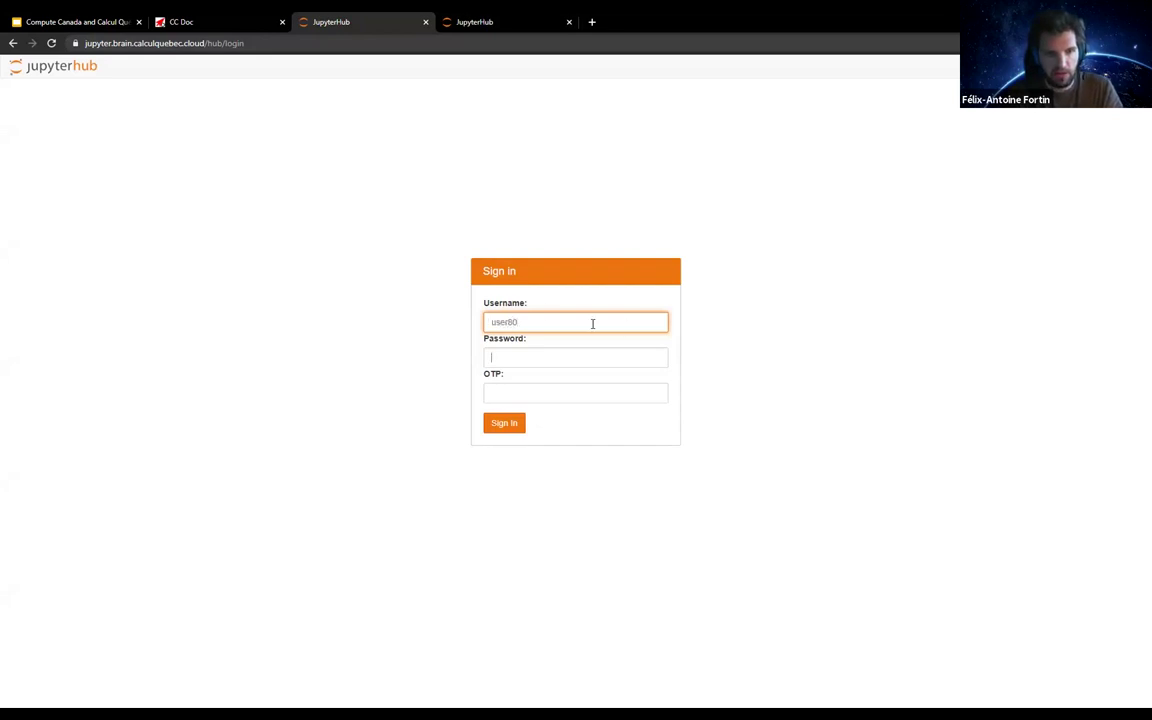
pyautogui.press('Tab')
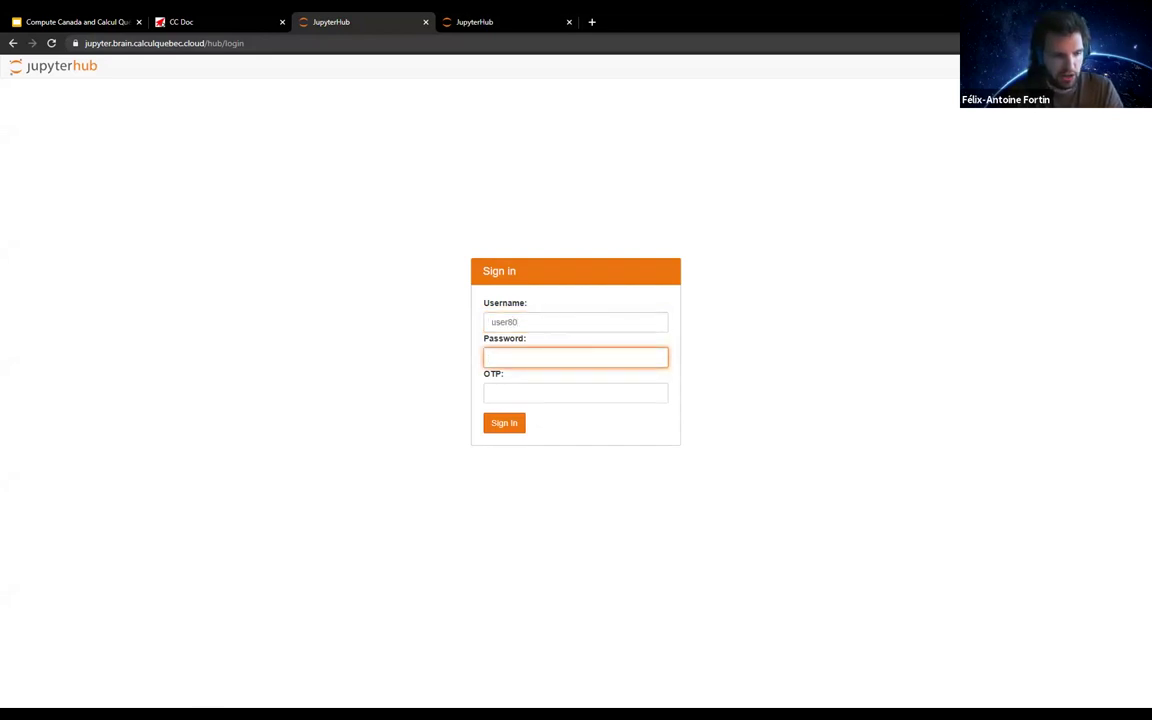
pyautogui.hotkey('alt', 'Tab')
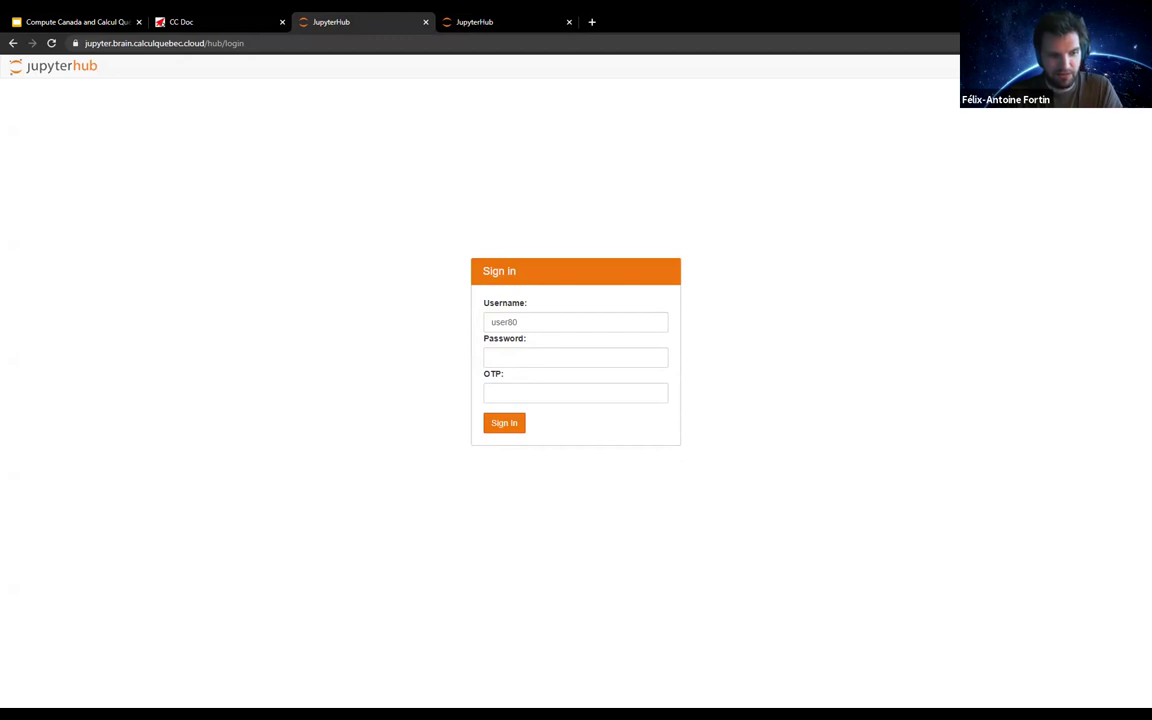
pyautogui.click(600, 365)
pyautogui.write('*')
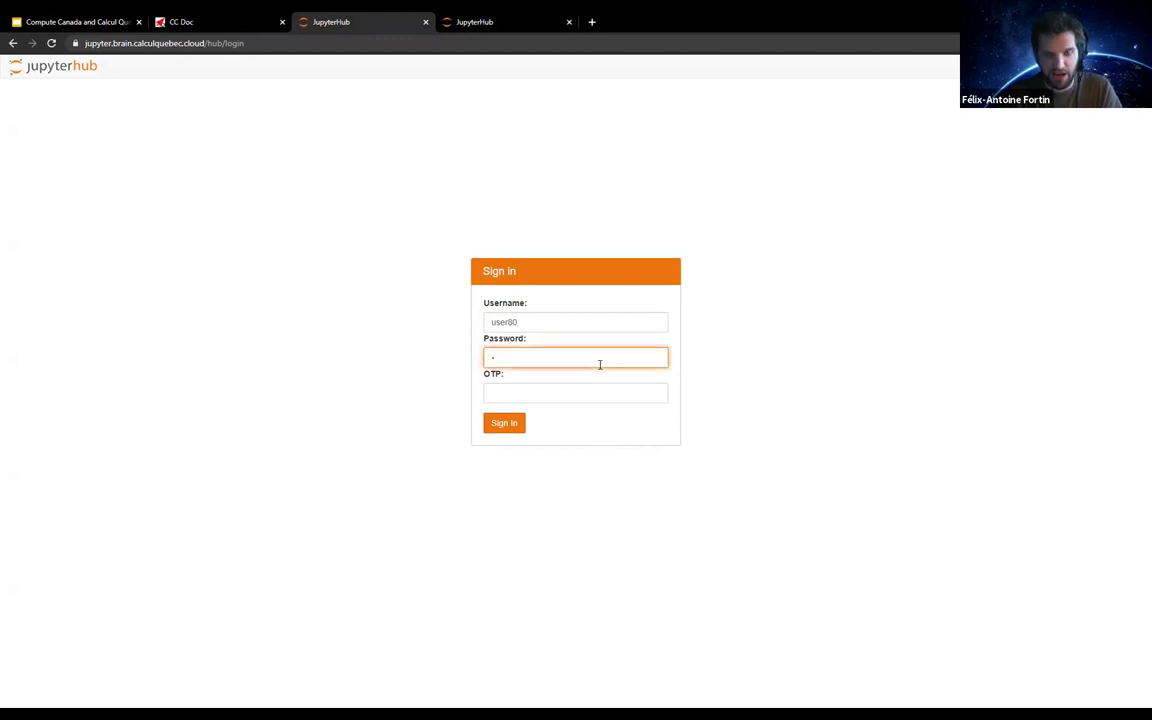
pyautogui.hotkey('ctrl', 'v')
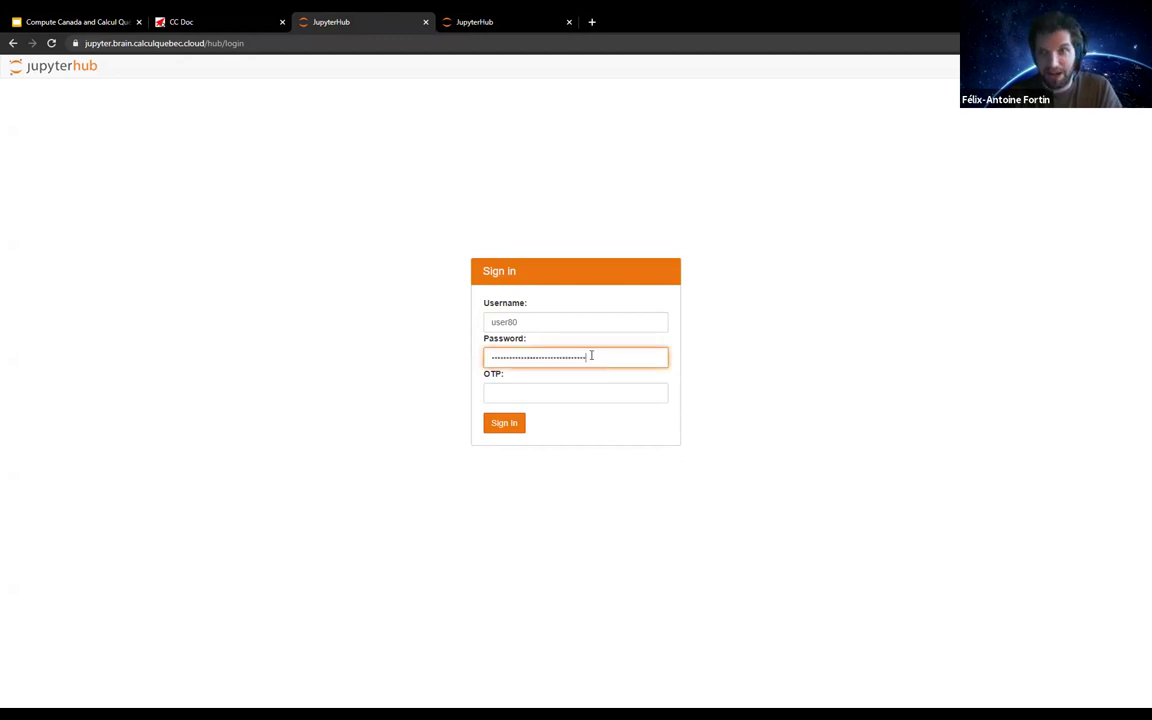
pyautogui.click(507, 435)
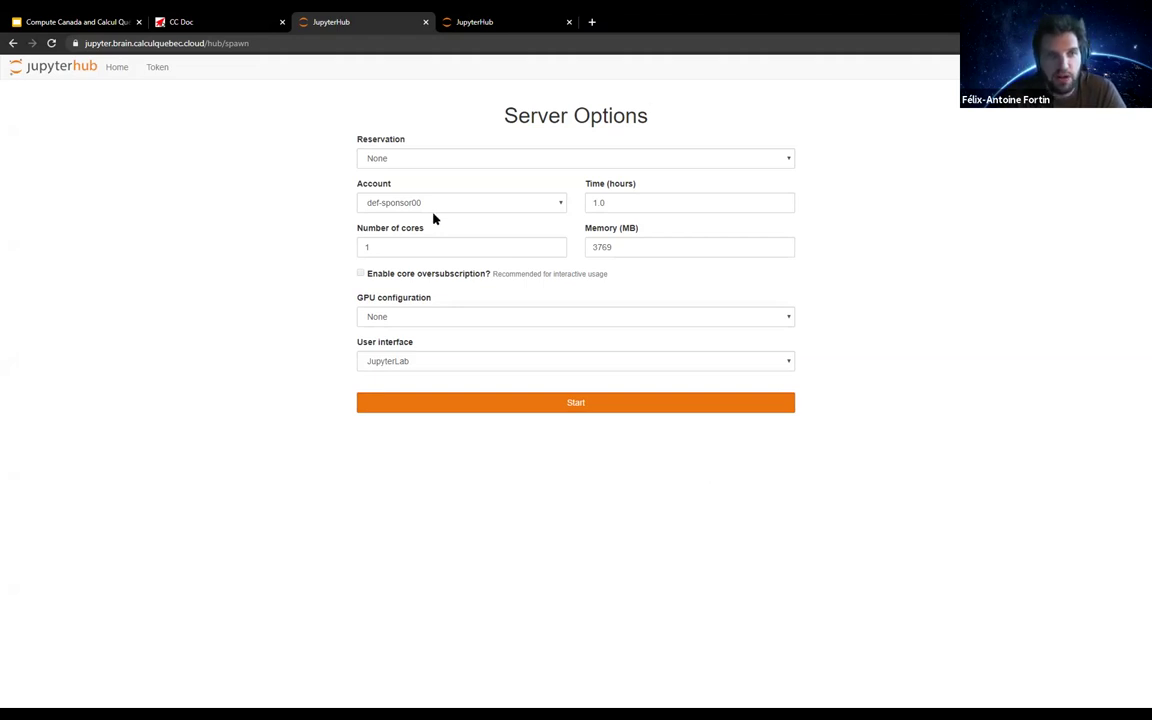
# - Examine the account, time and number-of-cores settings in the server options, keeping 1 core
pyautogui.click(403, 198)
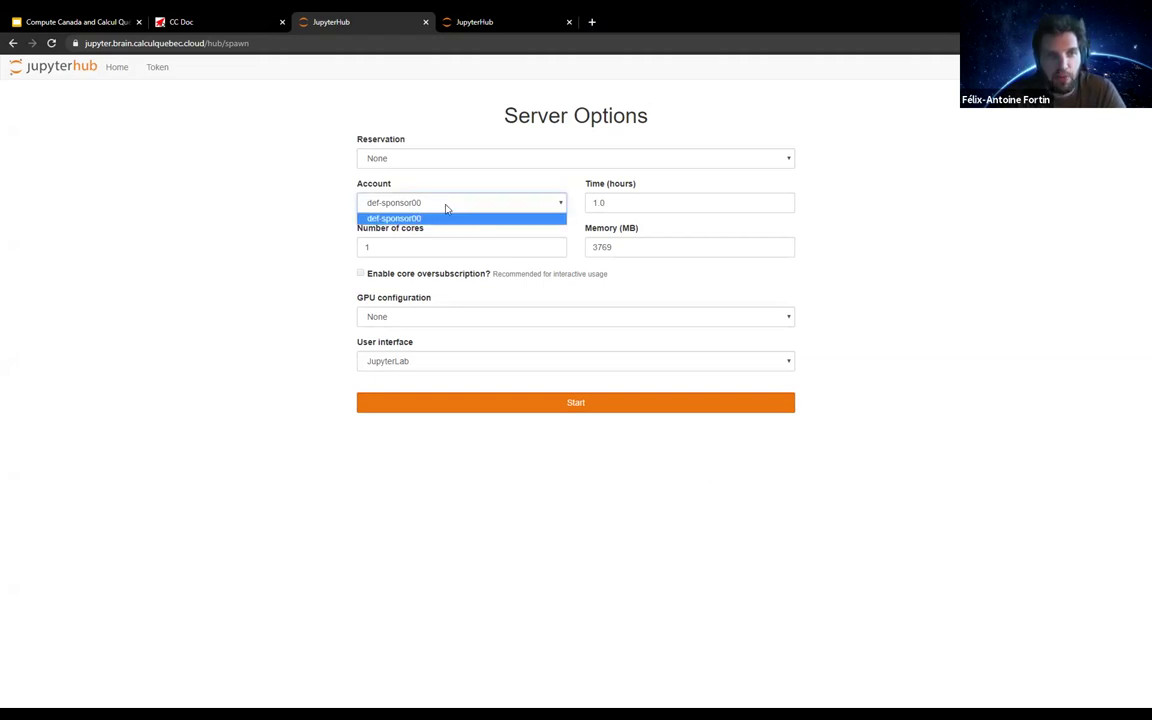
pyautogui.click(375, 204)
pyautogui.click(640, 202)
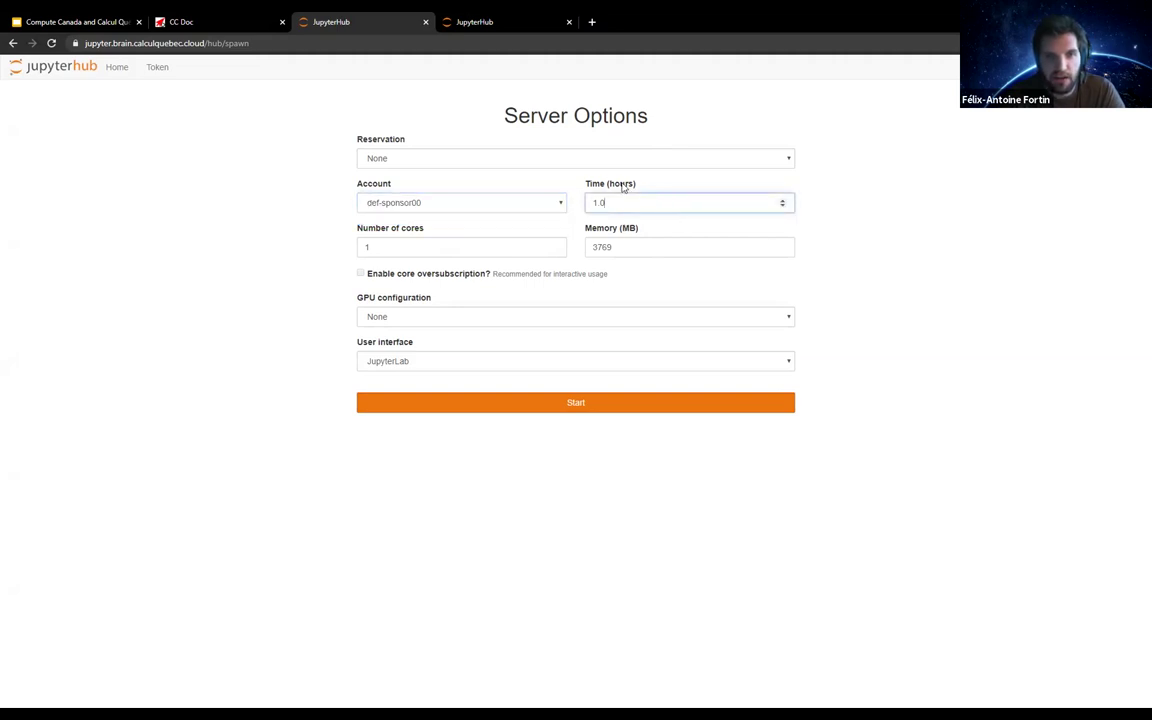
pyautogui.click(440, 245)
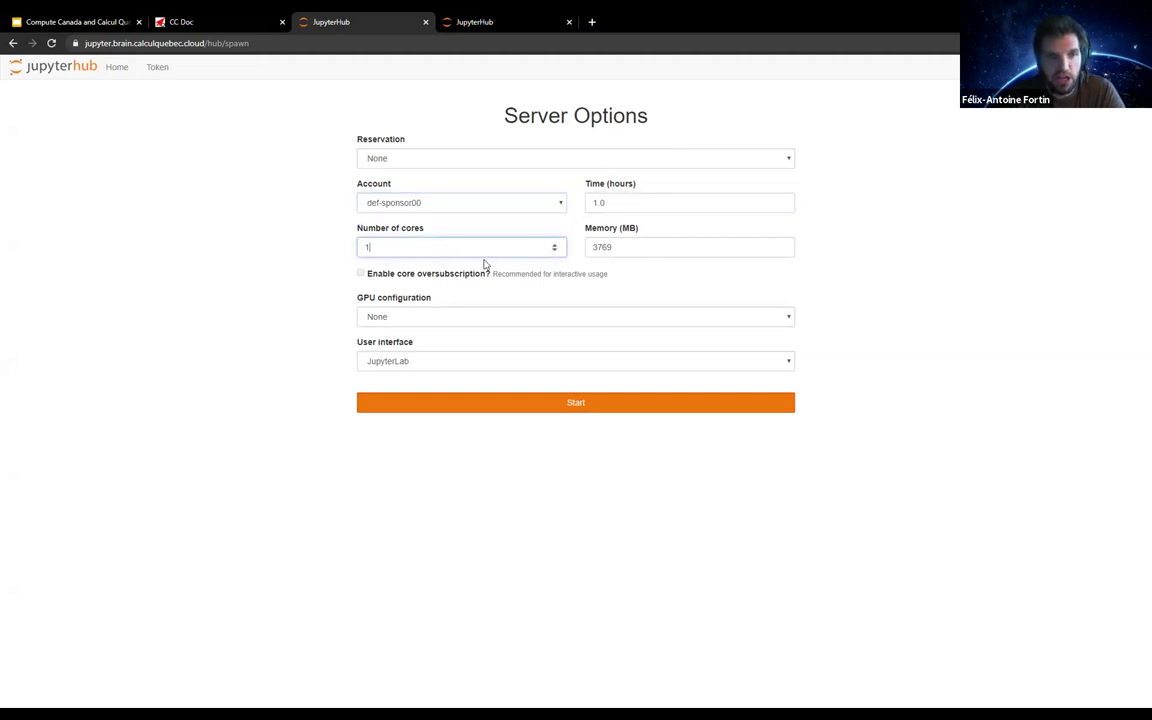
pyautogui.moveTo(362, 231); pyautogui.dragTo(432, 234)
pyautogui.click(554, 244)
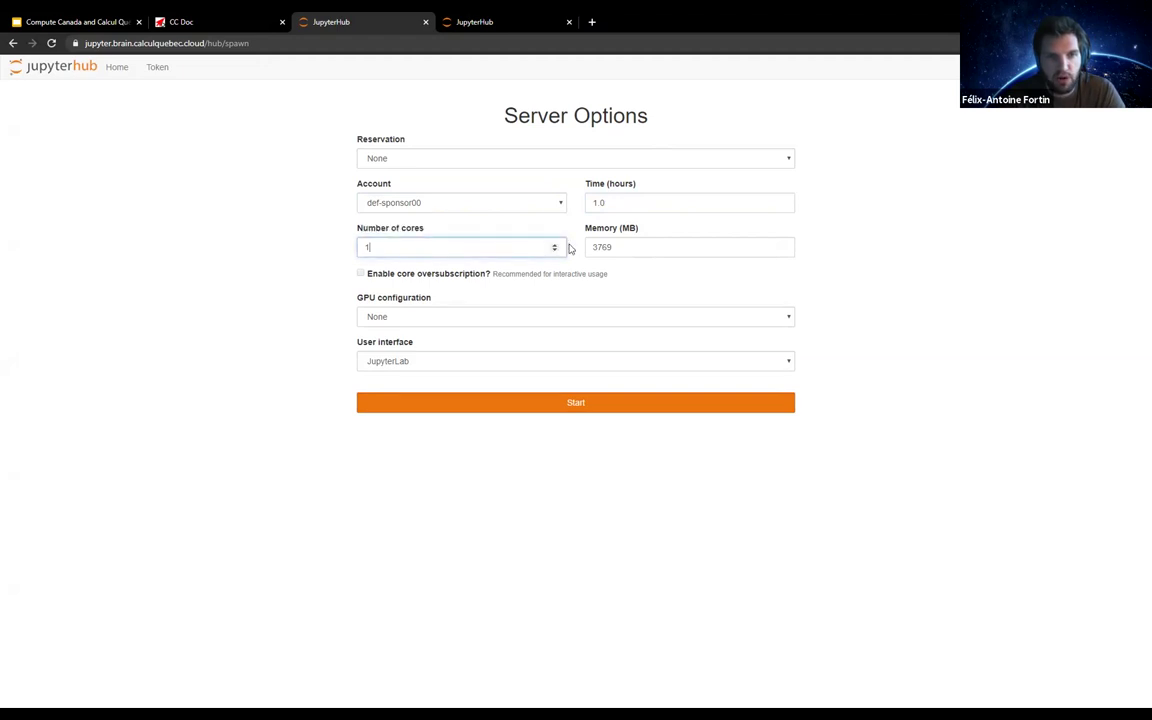
pyautogui.click(555, 250)
pyautogui.click(555, 250)
pyautogui.click(555, 244)
pyautogui.moveTo(555, 250)
pyautogui.mouseDown()
pyautogui.moveTo(550, 239)
pyautogui.moveTo(573, 240)
pyautogui.mouseUp()
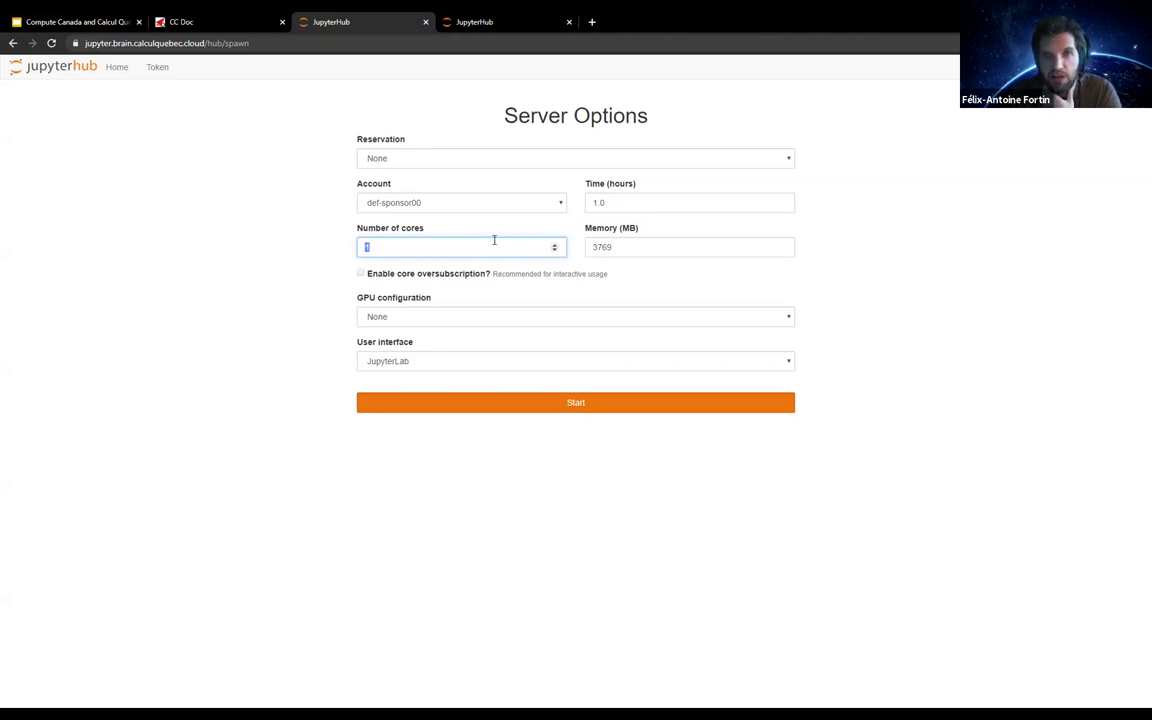
# - Set the server memory to 3763 MB and keep the GPU configuration at None
pyautogui.click(783, 244)
pyautogui.moveTo(784, 249); pyautogui.dragTo(784, 249)
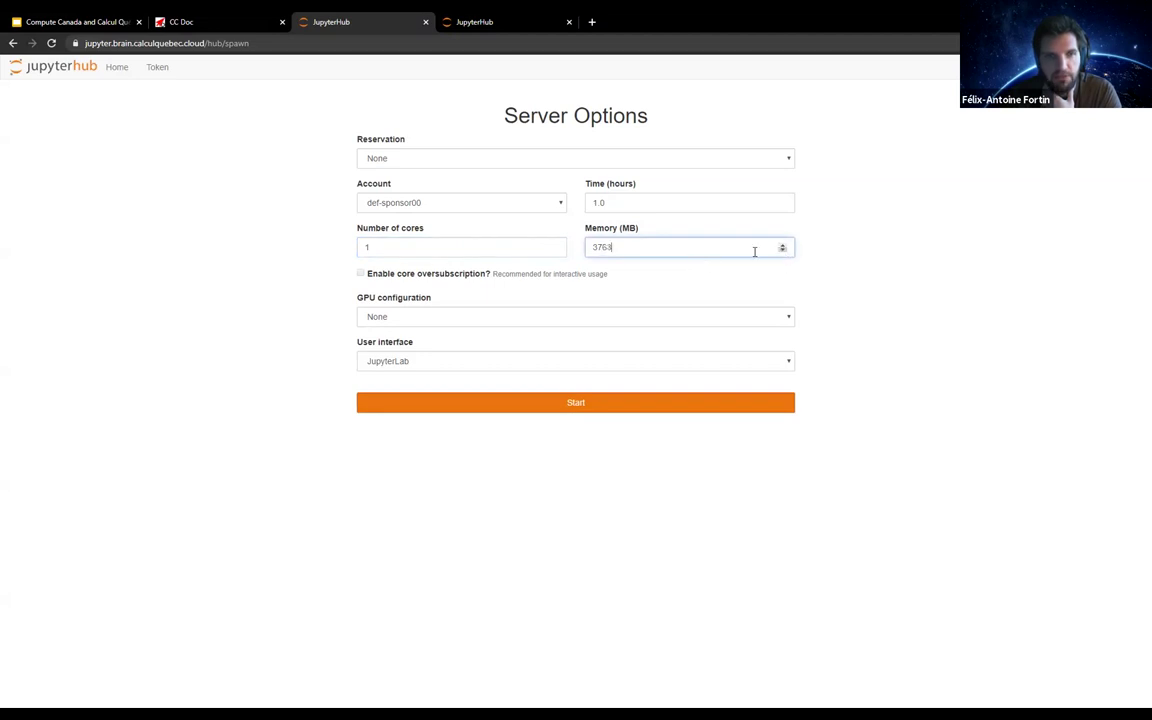
pyautogui.click(548, 321)
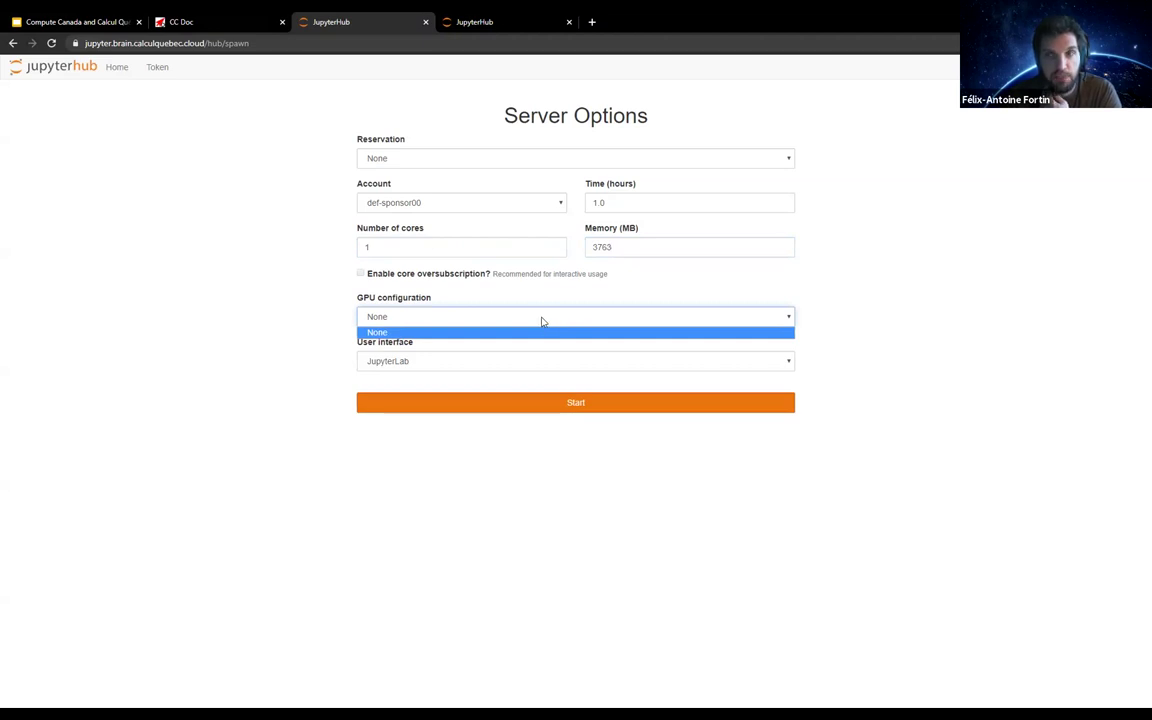
pyautogui.click(306, 319)
pyautogui.click(394, 320)
pyautogui.click(381, 302)
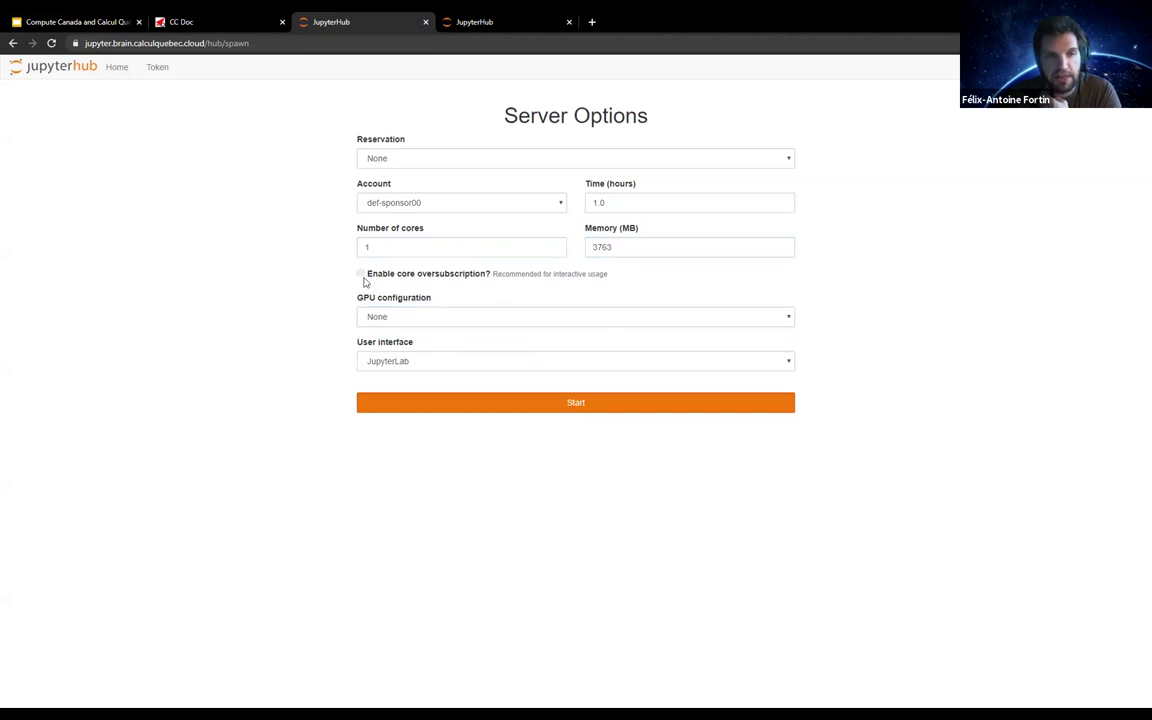
# - Choose JupyterLab as the user interface and start the server
pyautogui.click(398, 363)
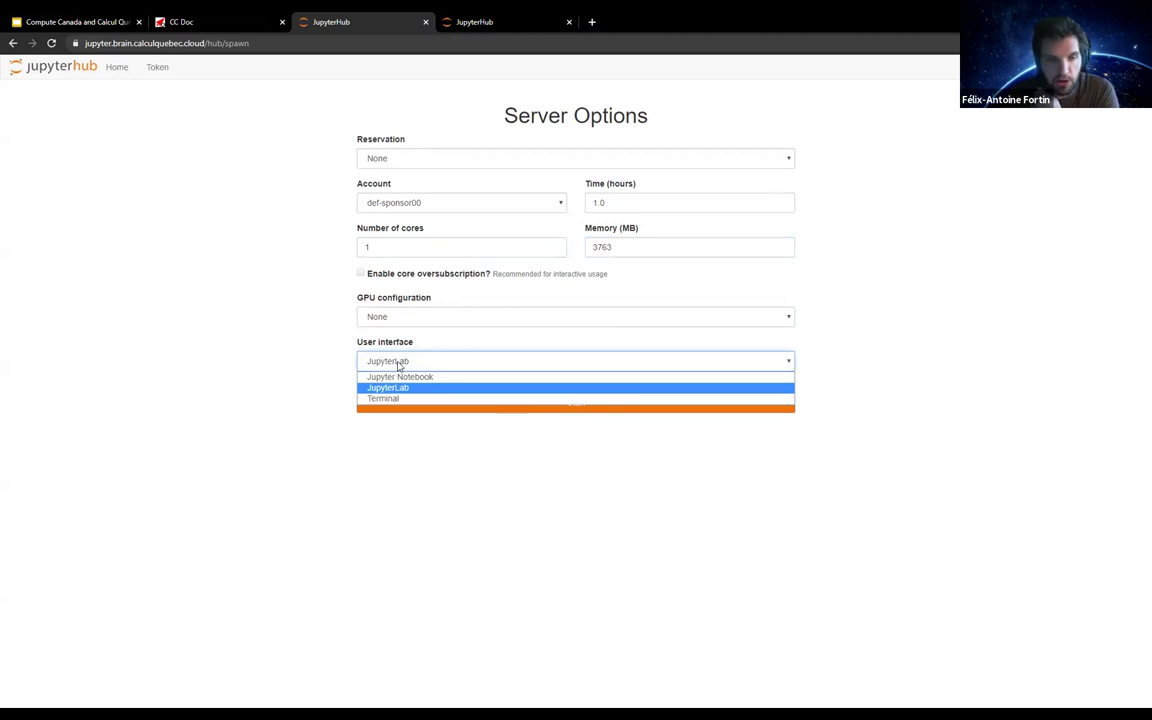
pyautogui.click(388, 387)
pyautogui.click(412, 364)
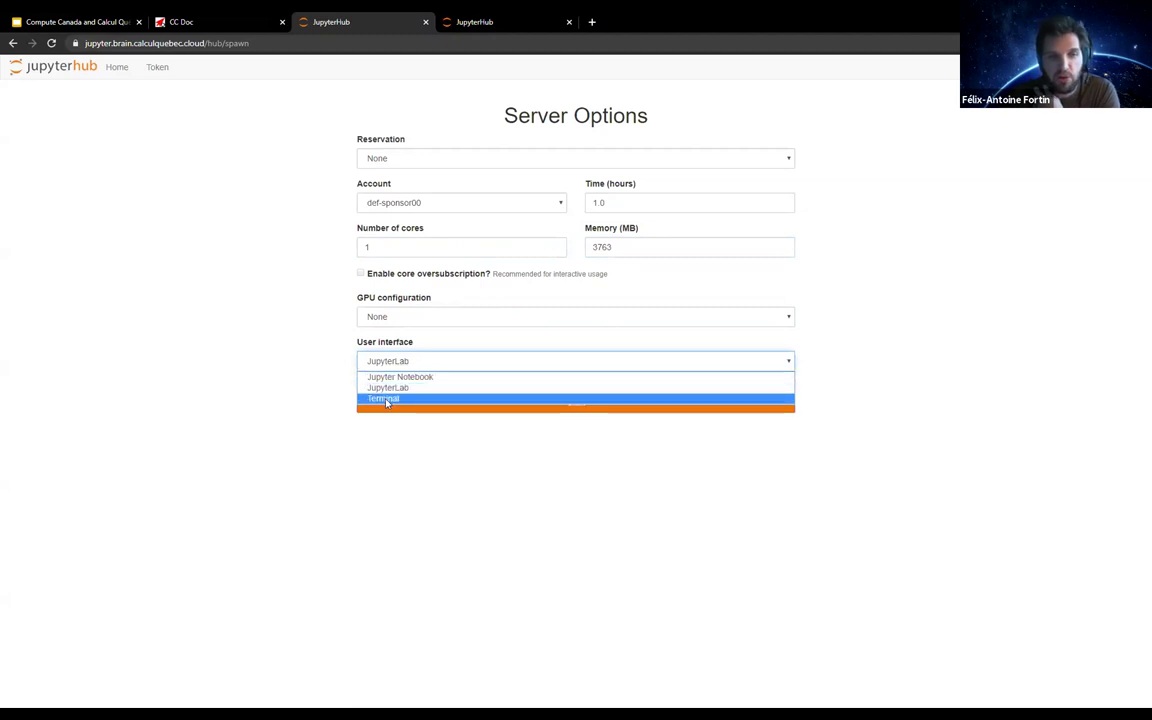
pyautogui.click(388, 387)
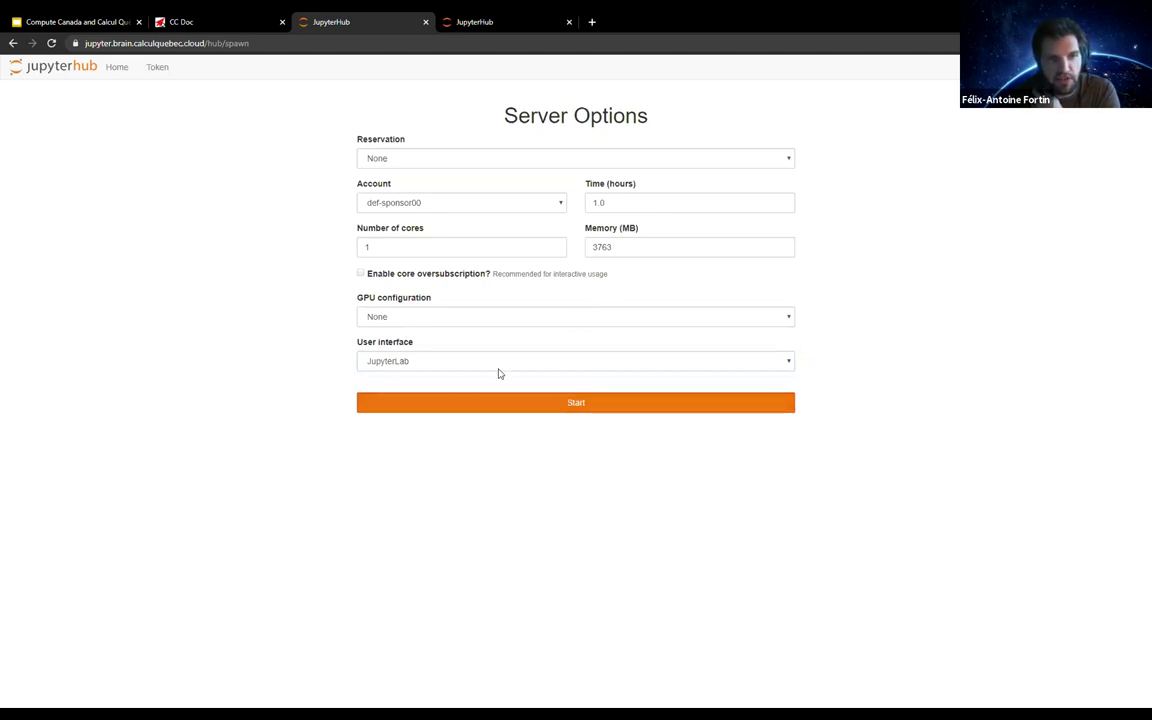
pyautogui.click(434, 406)
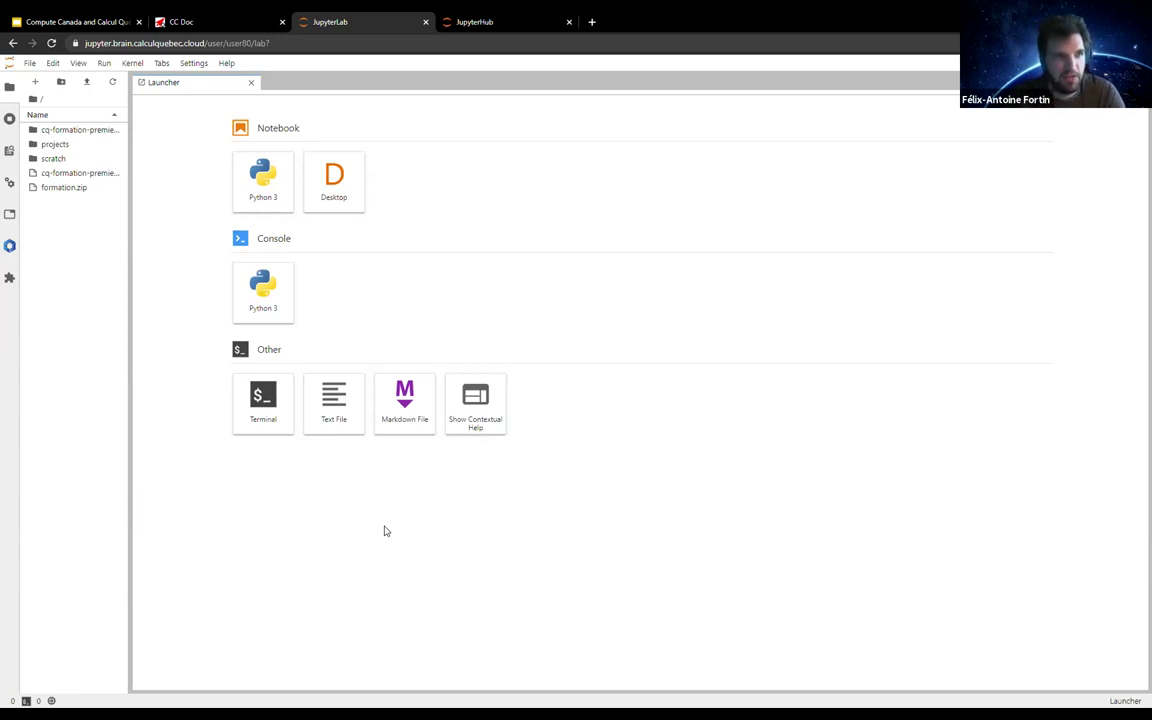
# - Show the software modules in a widened sidebar, search for python and load ipython-kernel/3.8
pyautogui.click(9, 245)
pyautogui.moveTo(127, 267); pyautogui.dragTo(233, 308)
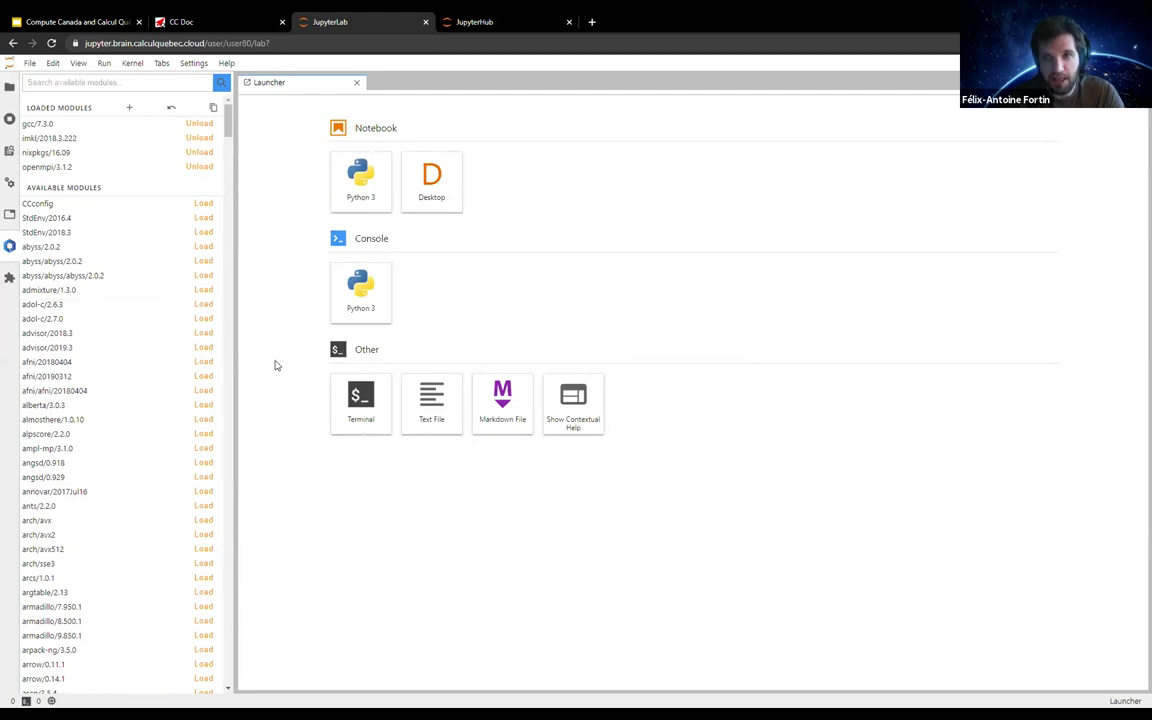
pyautogui.click(83, 82)
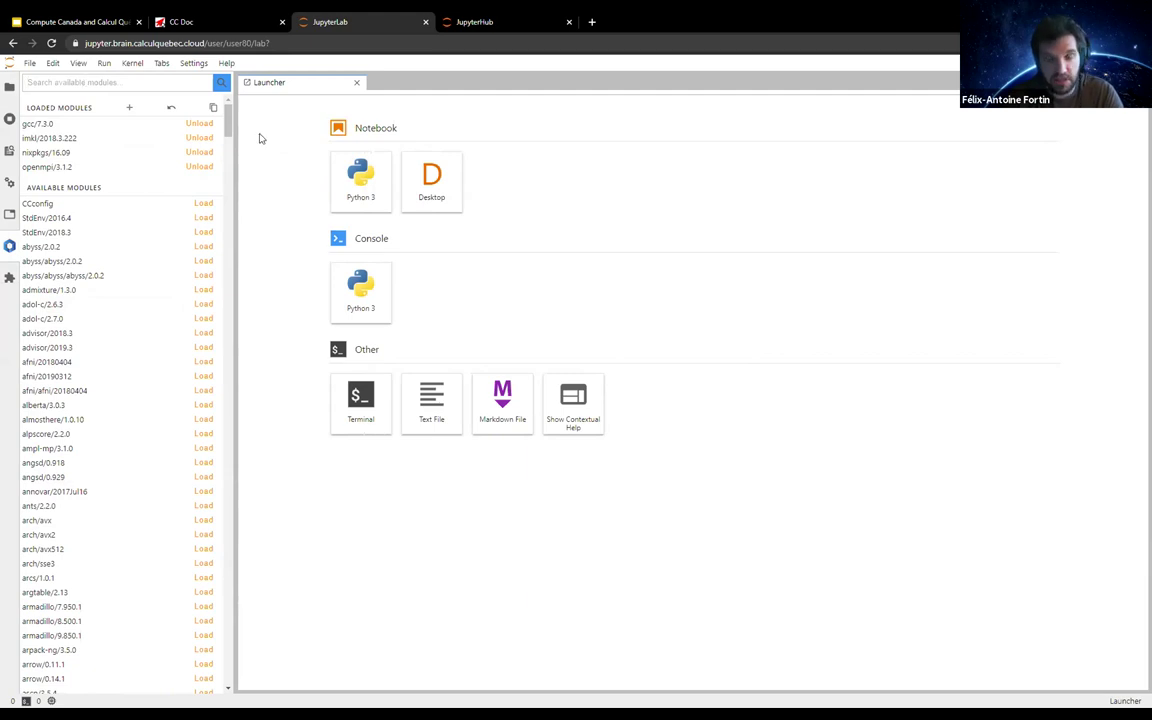
pyautogui.write('python')
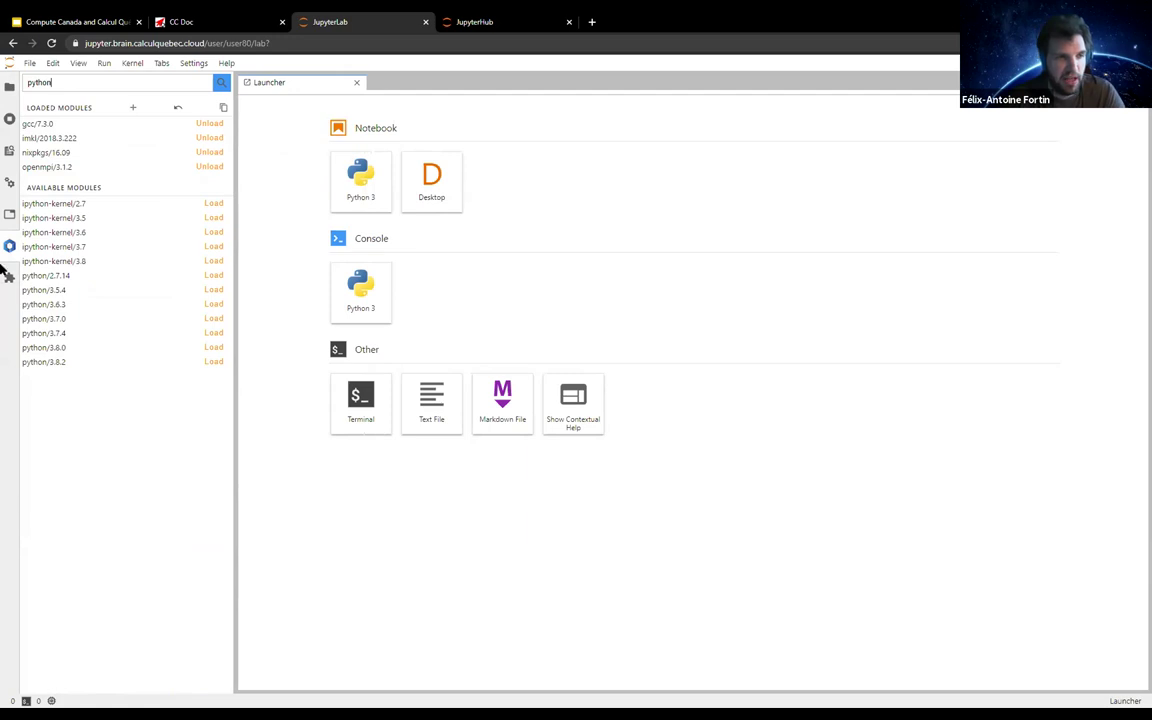
pyautogui.click(213, 261)
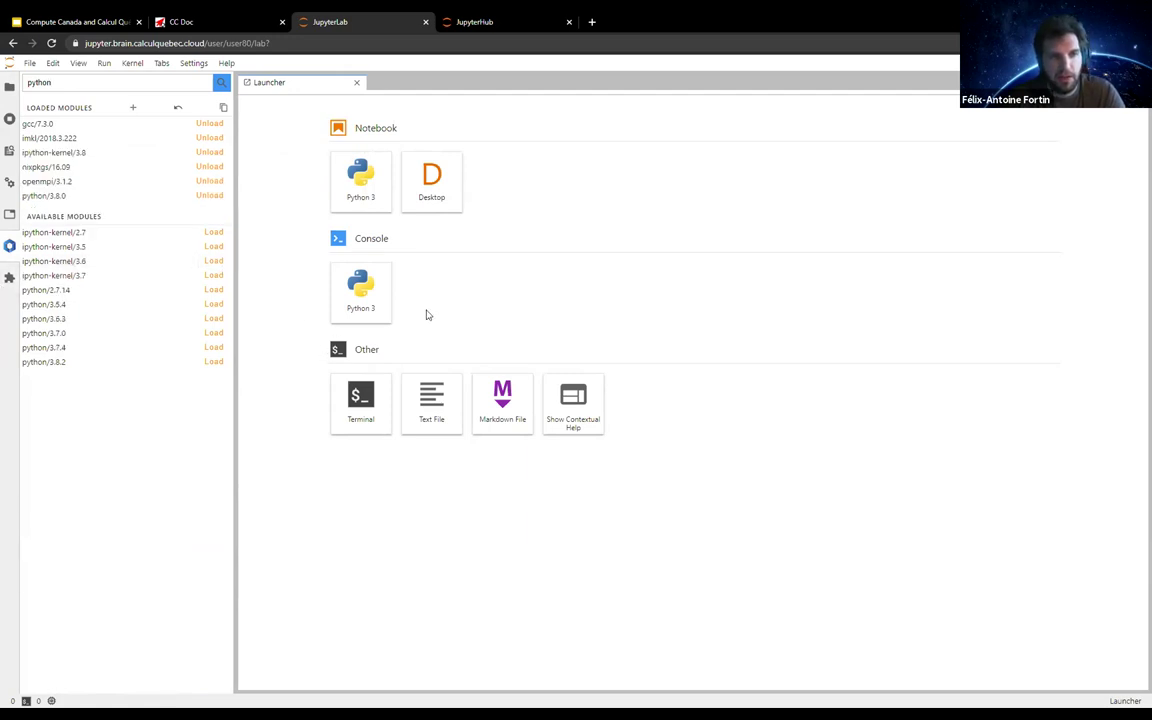
# - Refresh the launcher by opening a new one and closing the Python 3 notebook started from the old one
pyautogui.click(360, 188)
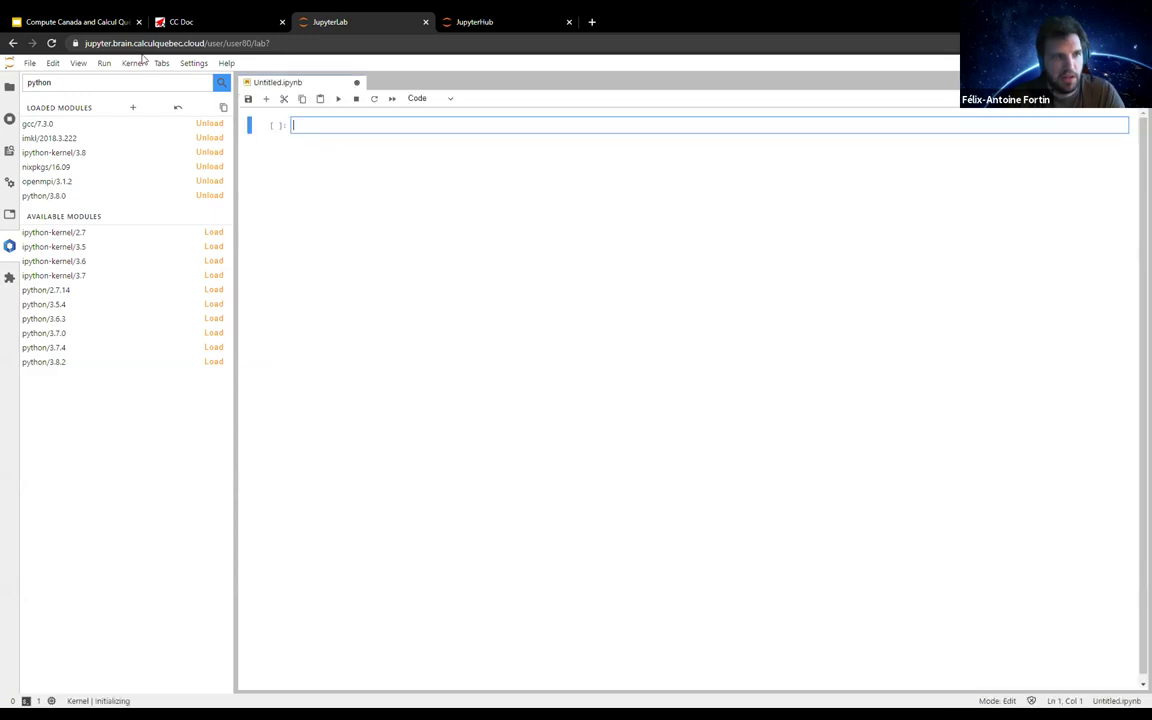
pyautogui.click(30, 63)
pyautogui.click(60, 86)
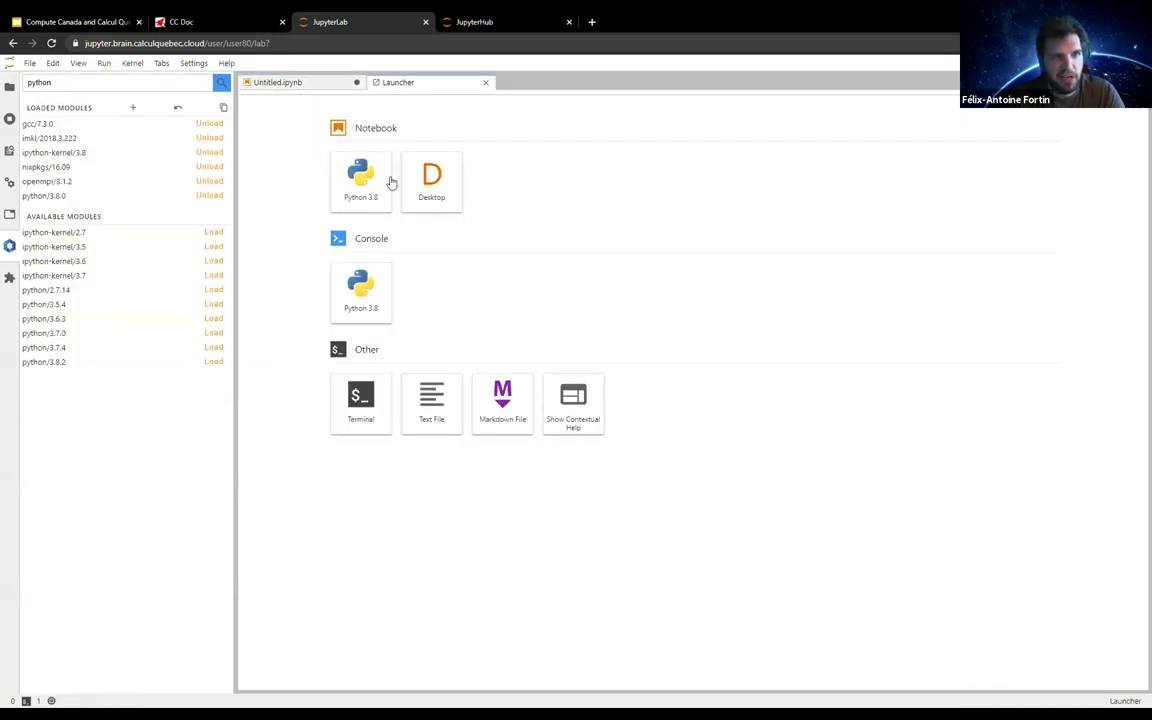
pyautogui.click(357, 84)
pyautogui.click(670, 401)
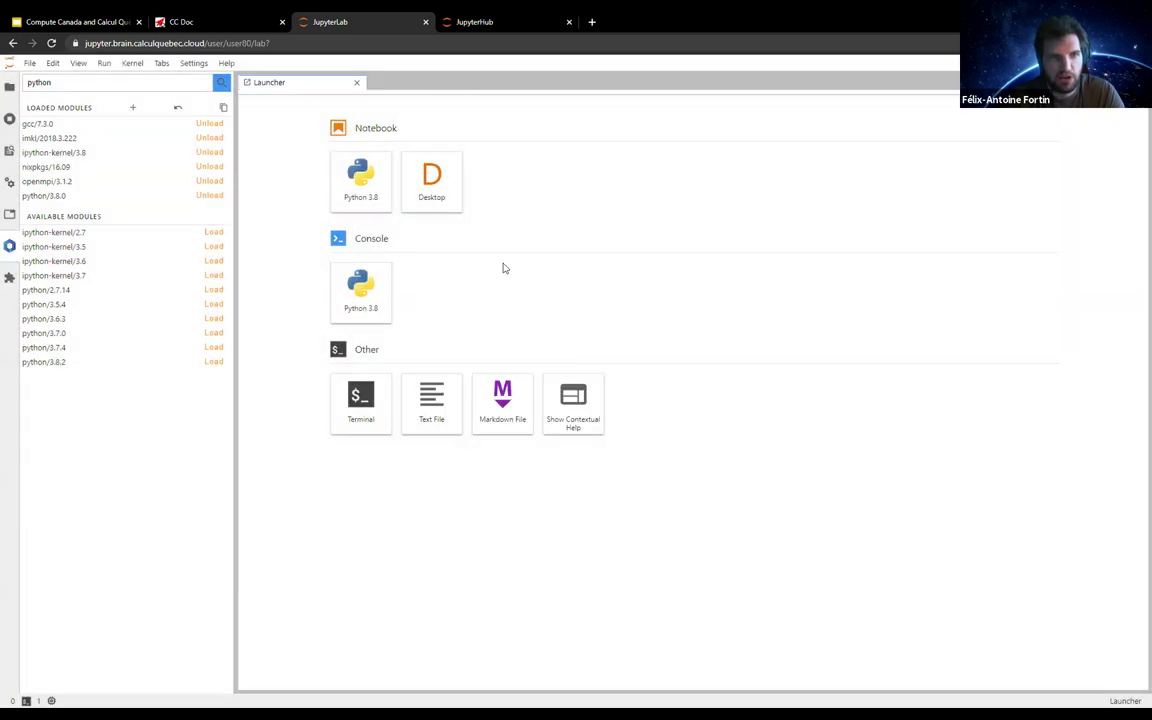
# - Create a Python 3.8 notebook, run import sys and sys.version in separate cells, and highlight the version number in the output
pyautogui.click(367, 196)
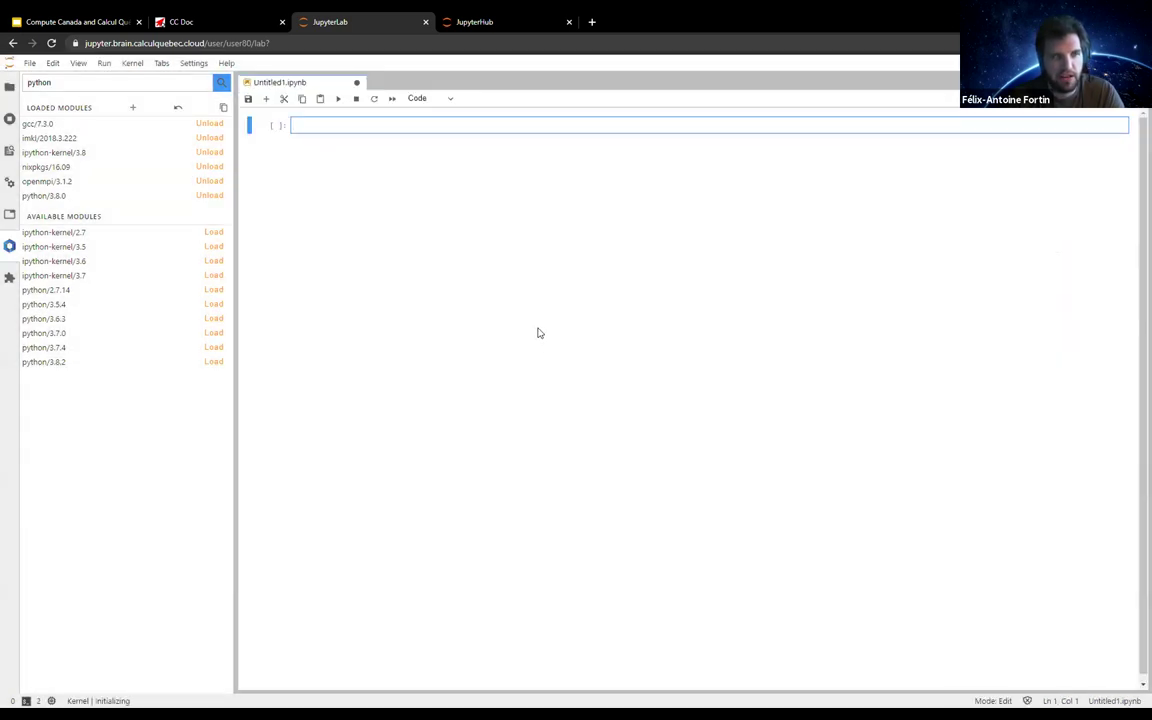
pyautogui.write('import sys')
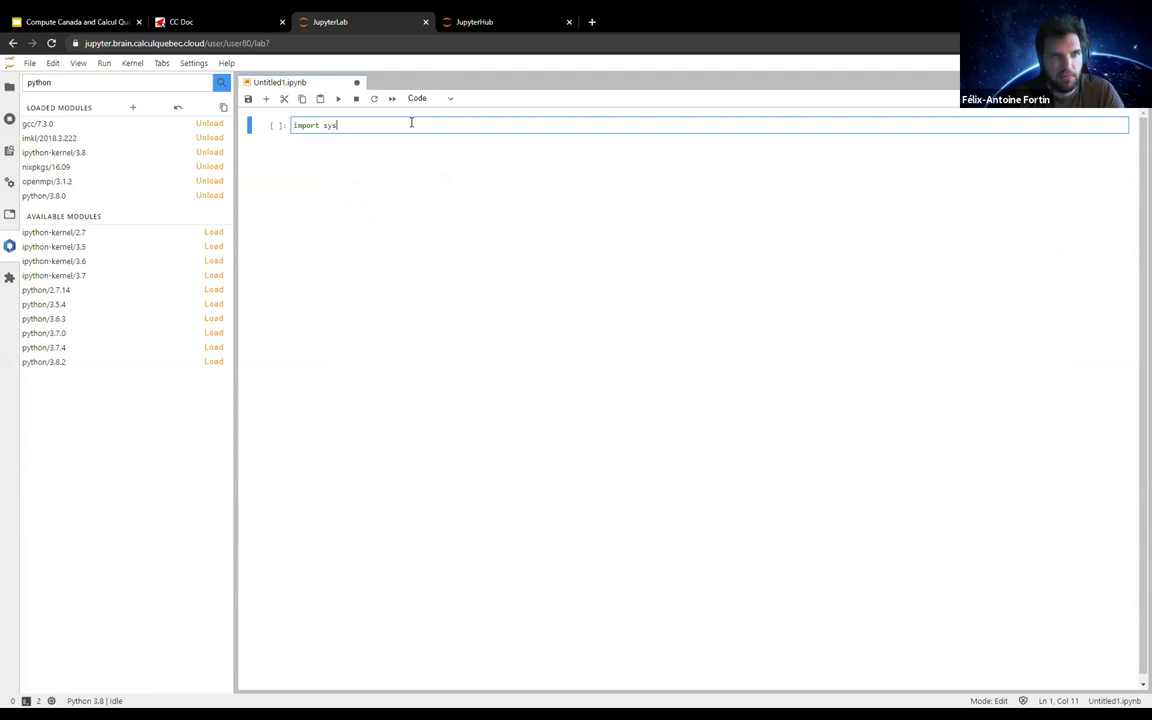
pyautogui.hotkey('shift', 'Return')
pyautogui.write('sys.version')
pyautogui.hotkey('shift', 'Return')
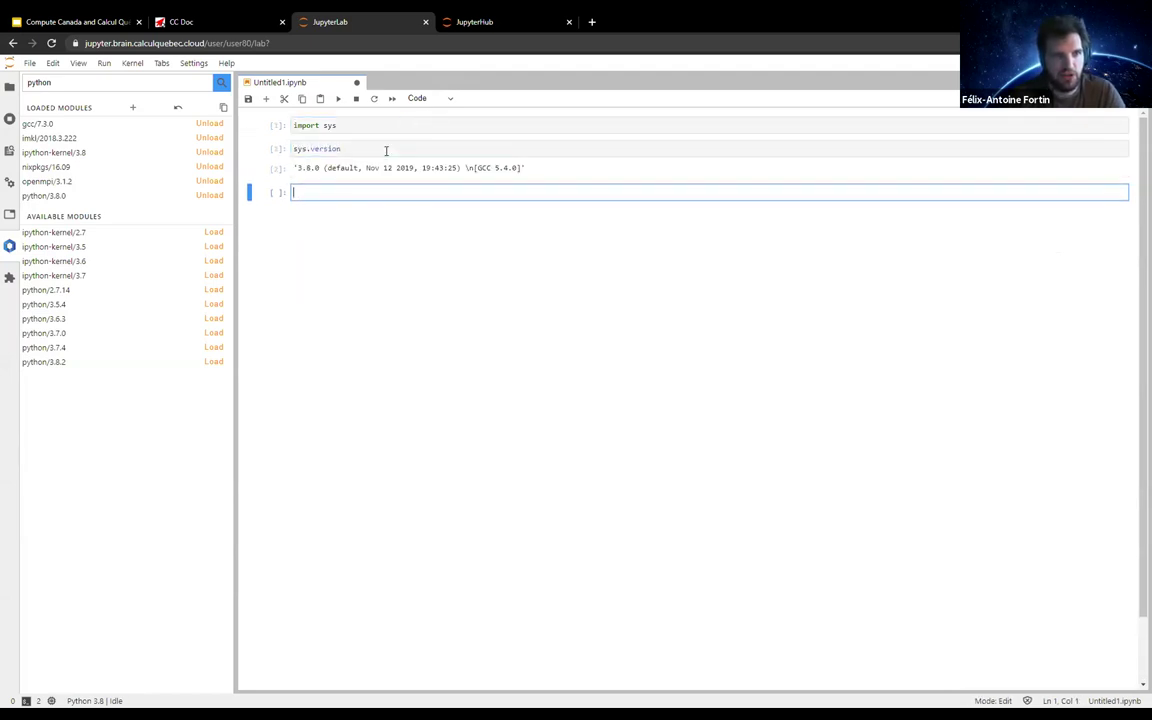
pyautogui.doubleClick(308, 168)
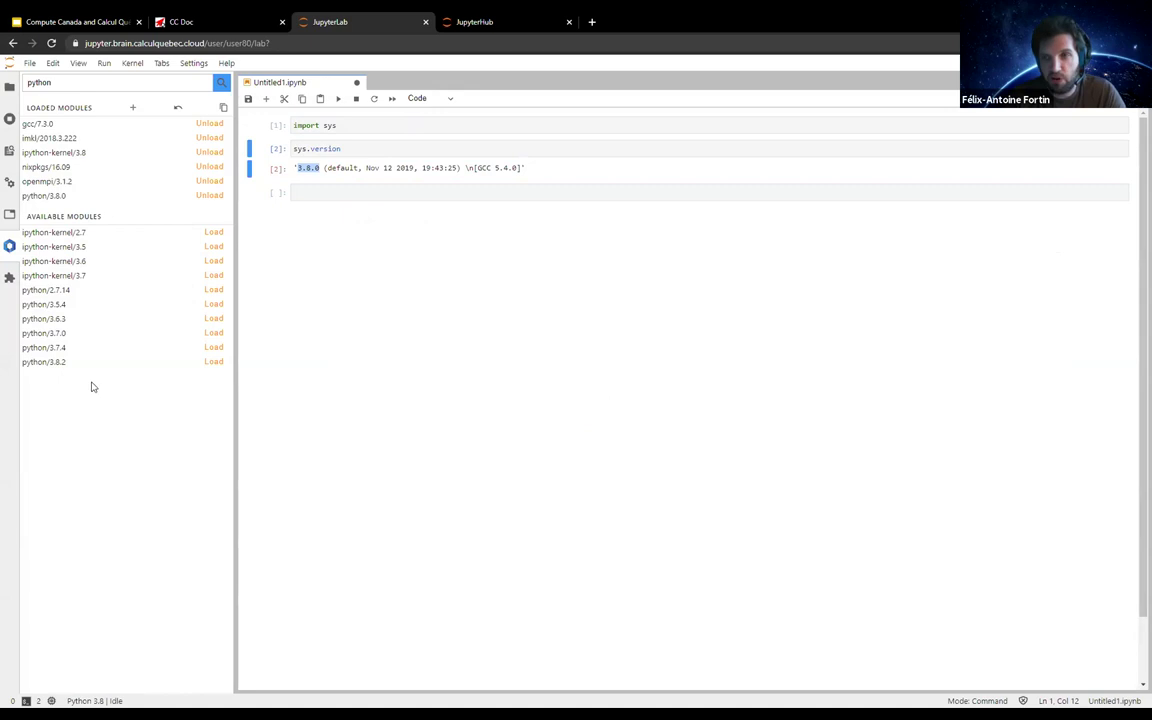
# - Close the Untitled1.ipynb notebook without saving its changes
pyautogui.click(86, 84)
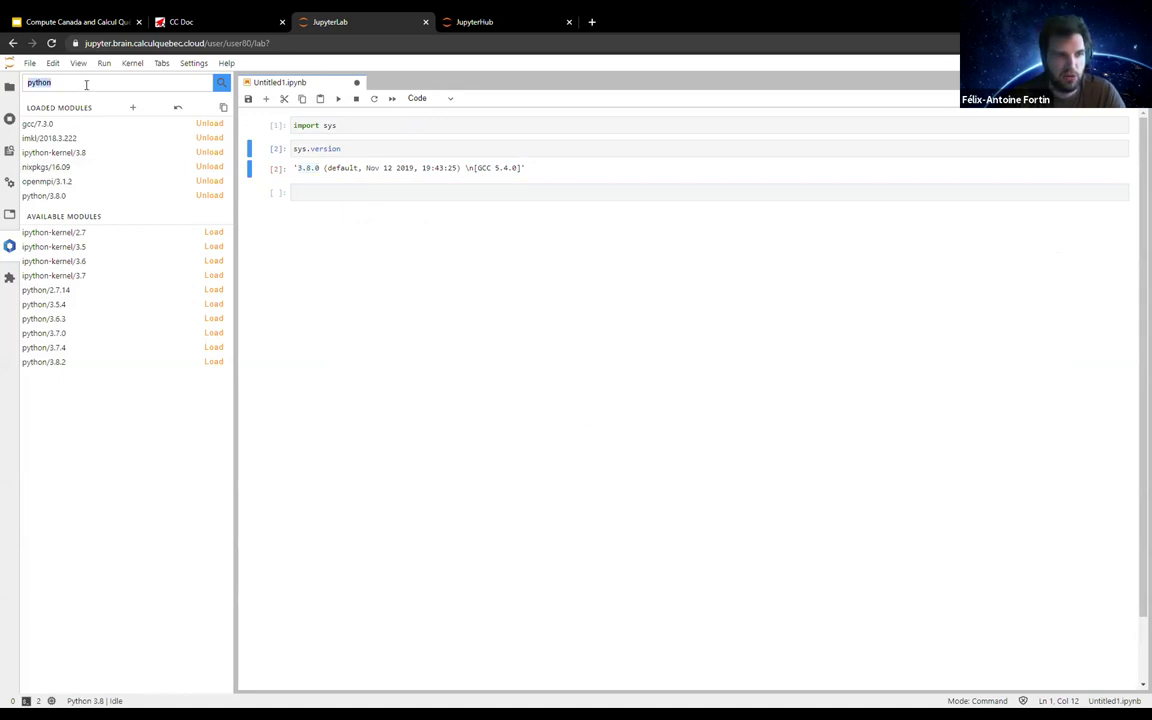
pyautogui.click(356, 82)
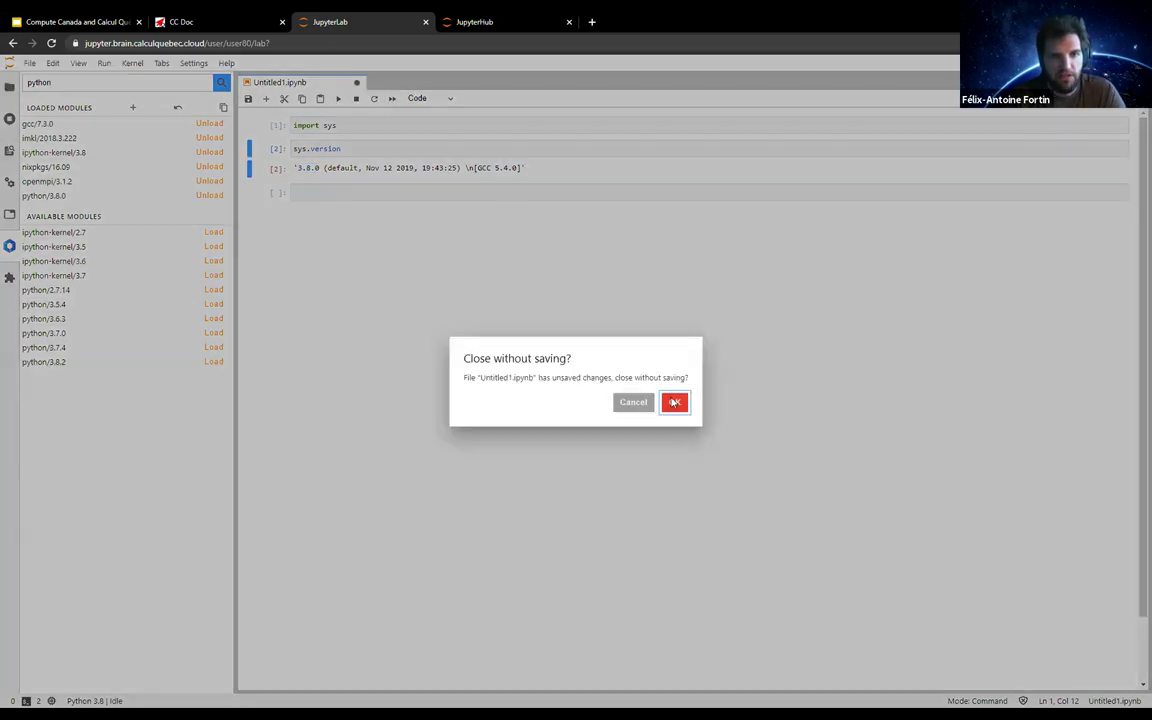
pyautogui.press('Return')
# - Search the software modules for rstudio, load rstudio-server/1.2.1335 and launch RStudio
pyautogui.doubleClick(70, 82)
pyautogui.write('rs')
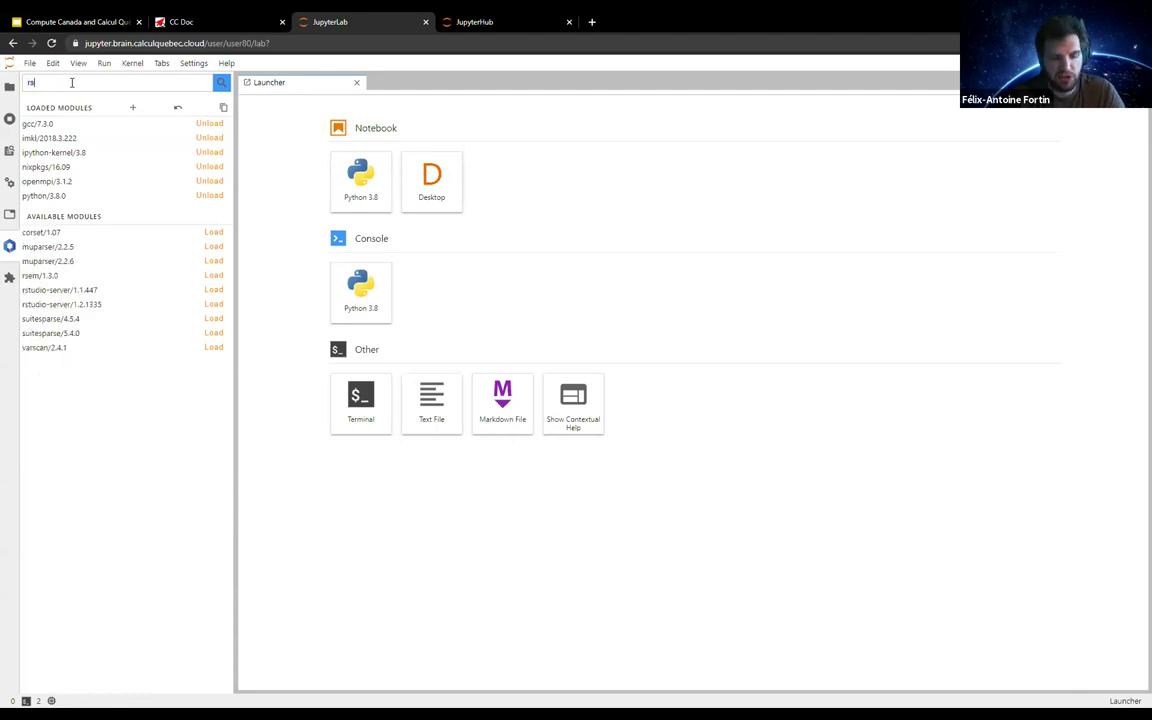
pyautogui.write('tudio')
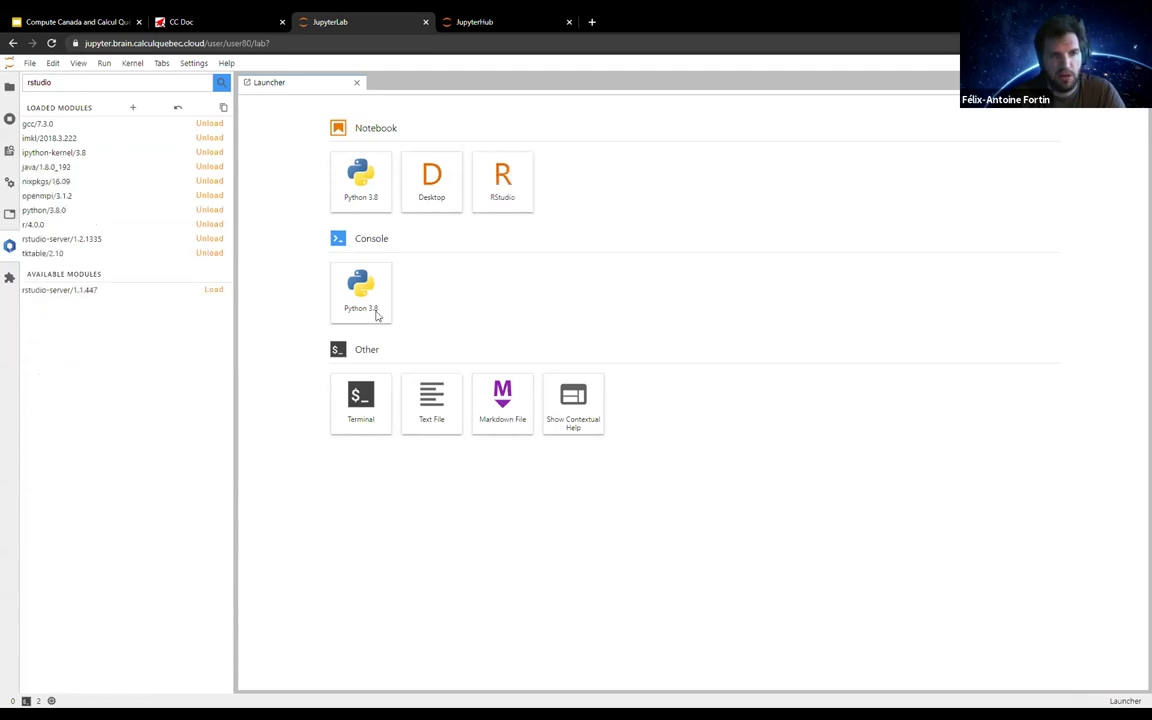
pyautogui.click(509, 158)
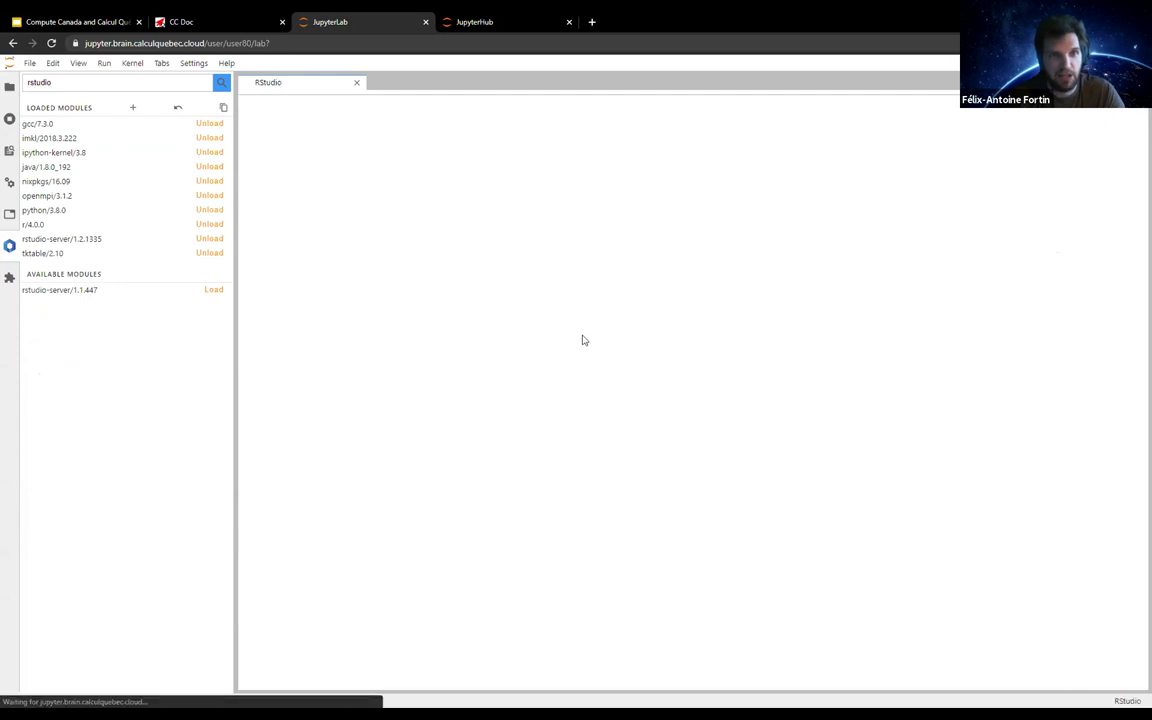
# - Open a new launcher, search for and load the openrefine/3.3 module, and launch OpenRefine
pyautogui.click(30, 63)
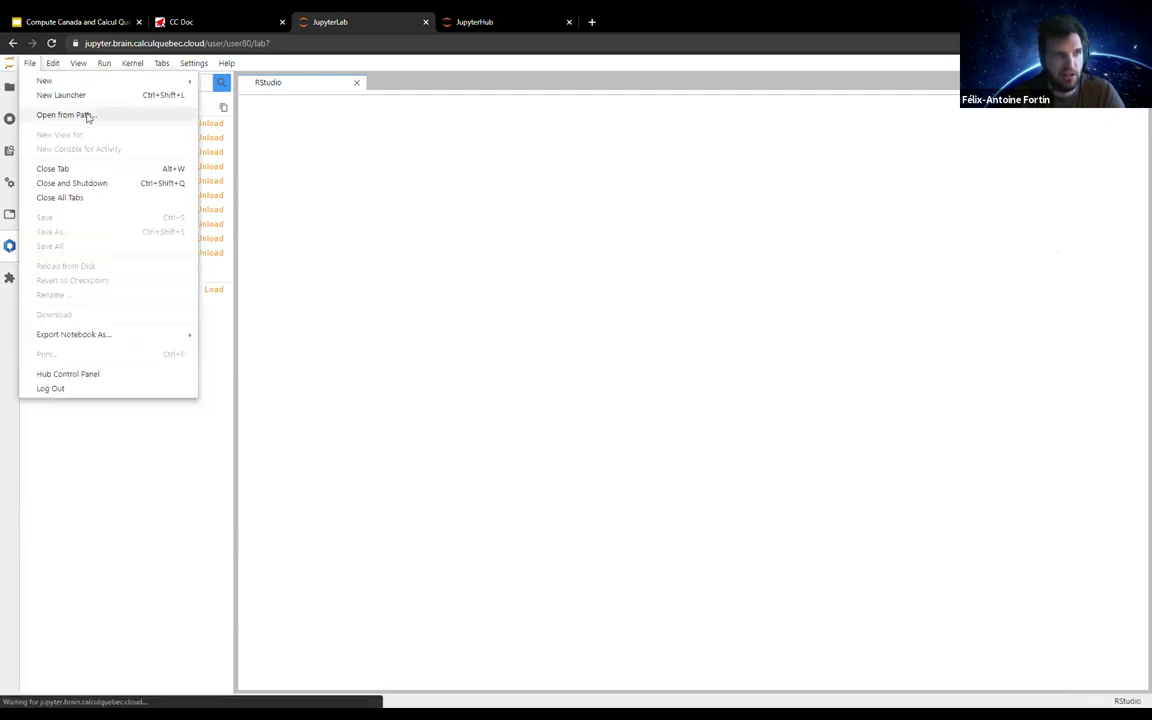
pyautogui.click(45, 96)
pyautogui.doubleClick(91, 83)
pyautogui.write('ope')
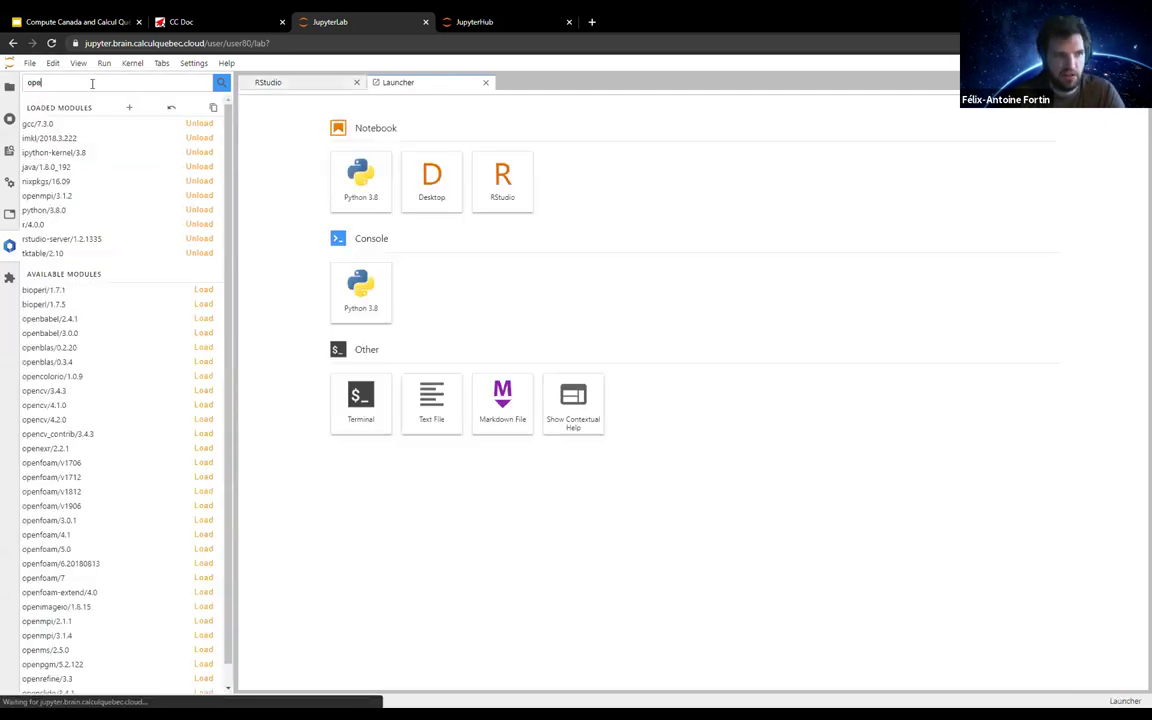
pyautogui.write('nrefine')
pyautogui.click(213, 290)
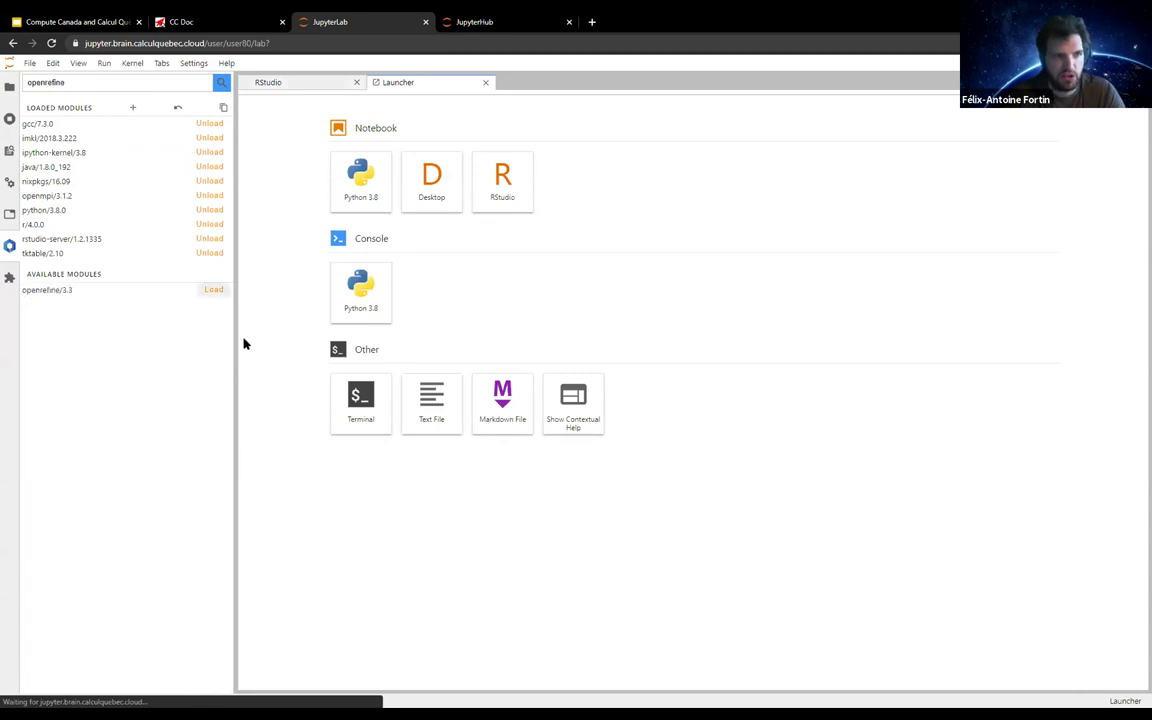
pyautogui.click(506, 195)
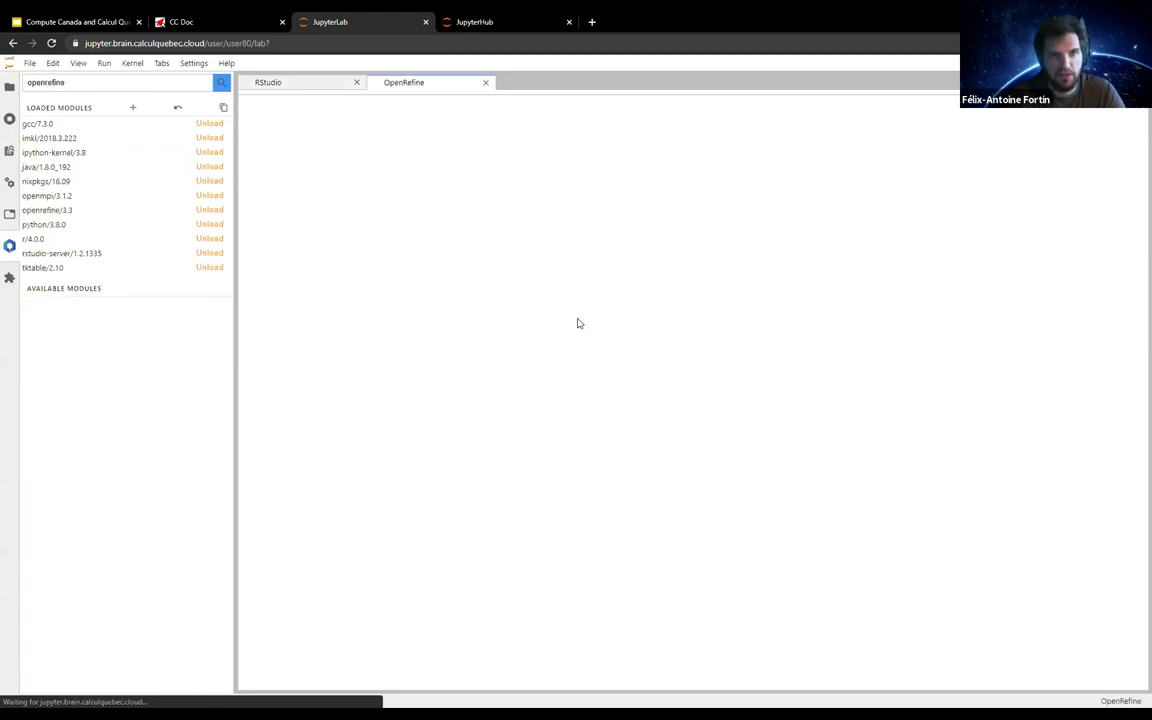
# - Try to start a Desktop session from a new launcher after checking the OpenRefine and RStudio tabs, and close its tab
pyautogui.click(30, 63)
pyautogui.click(45, 93)
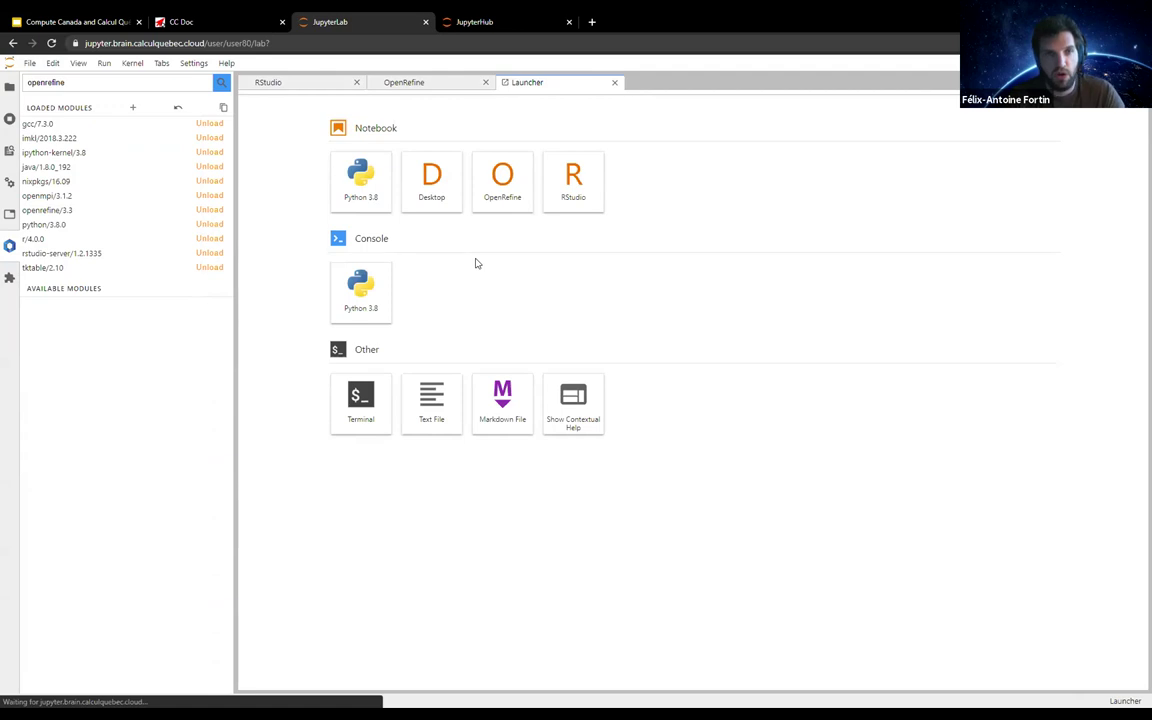
pyautogui.click(400, 83)
pyautogui.click(300, 83)
pyautogui.click(558, 84)
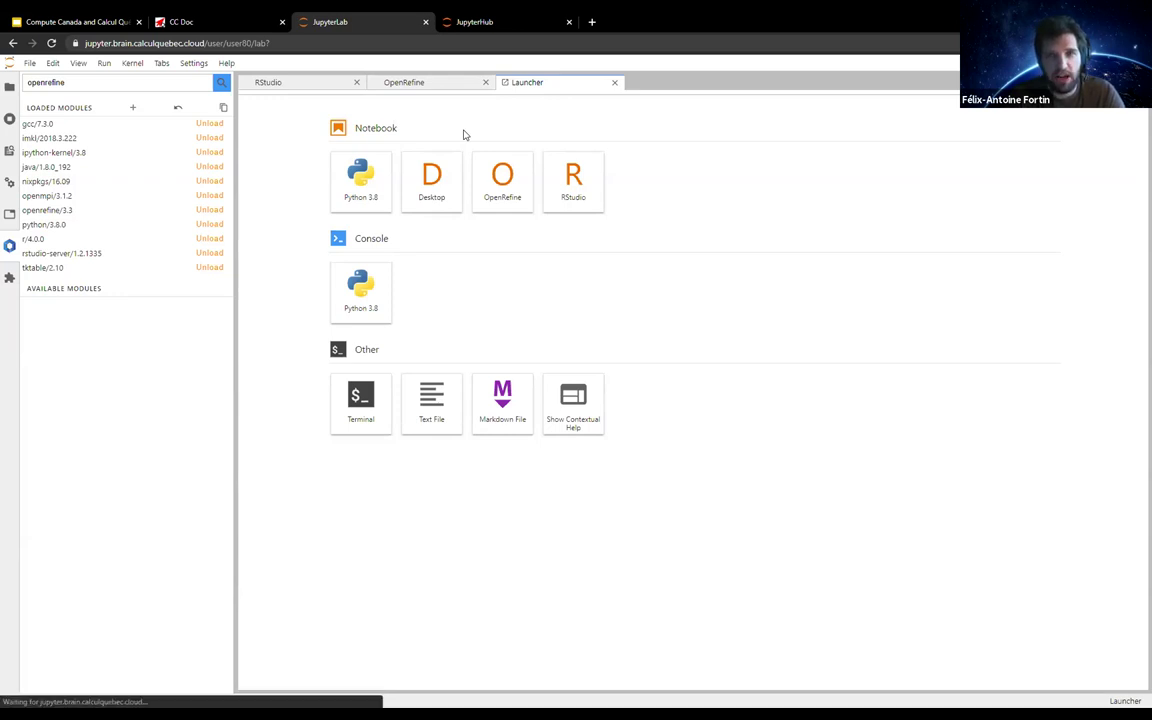
pyautogui.click(433, 183)
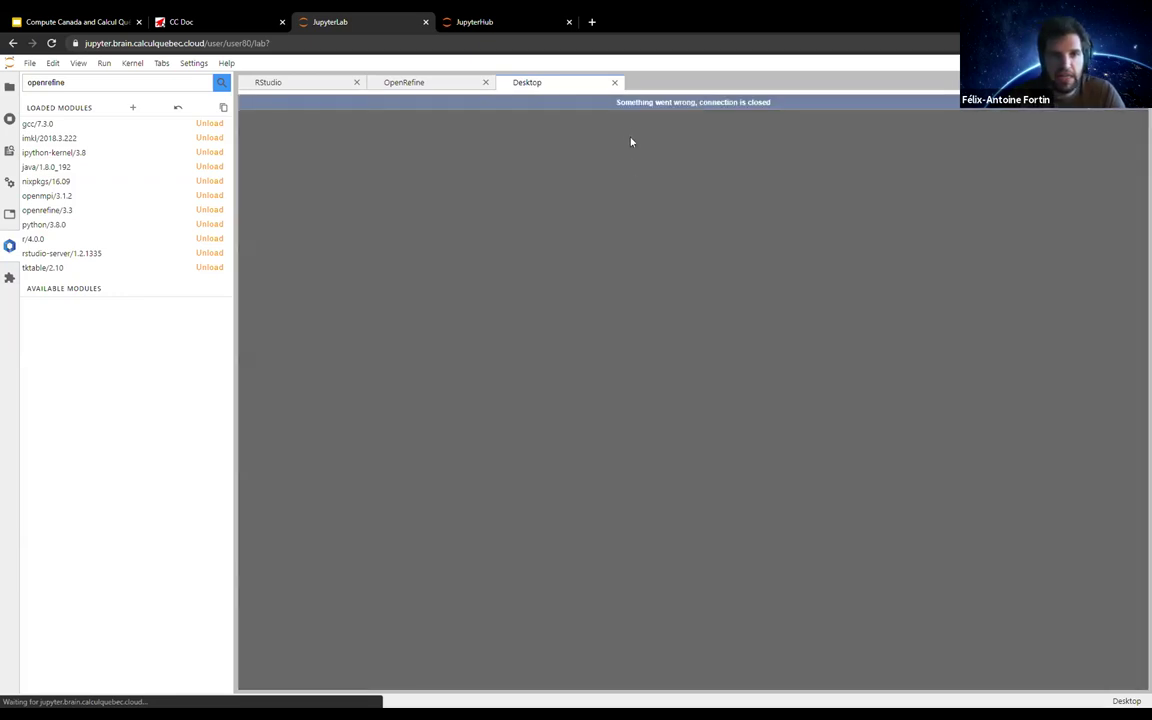
pyautogui.click(614, 82)
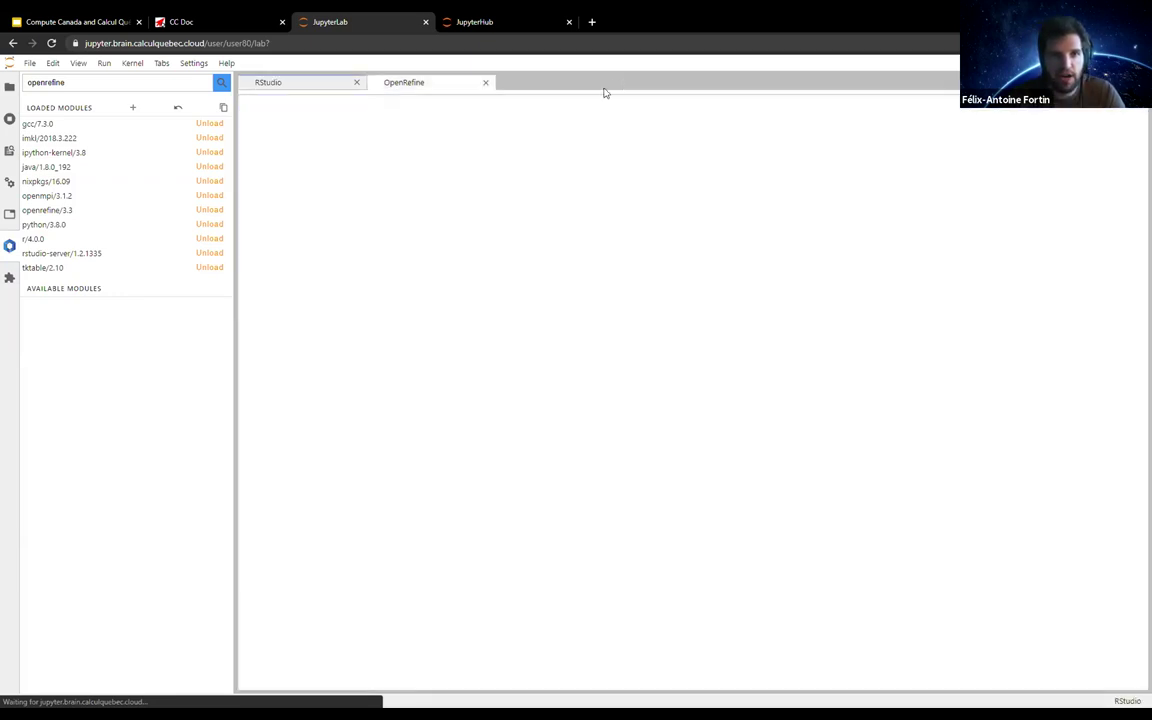
# - Check the RStudio session and close the OpenRefine tab
pyautogui.click(287, 89)
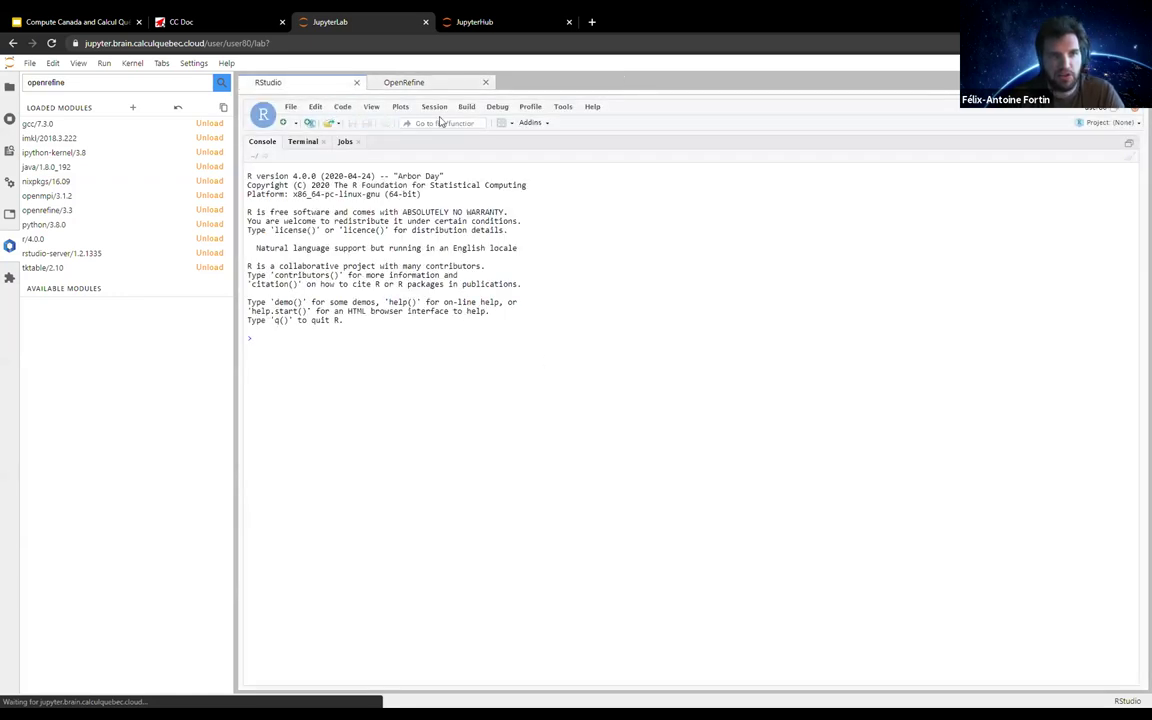
pyautogui.click(404, 82)
pyautogui.rightClick(442, 154)
pyautogui.press('Escape')
pyautogui.click(485, 82)
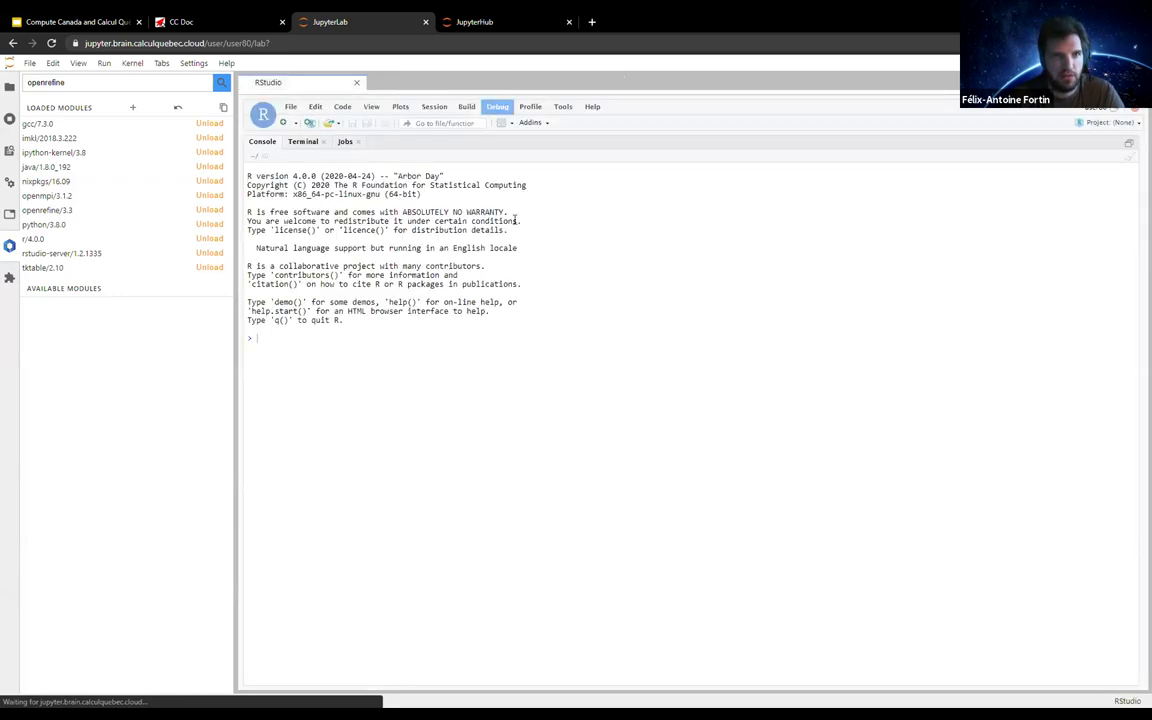
# - Launch a Desktop session from a new launcher
pyautogui.click(30, 63)
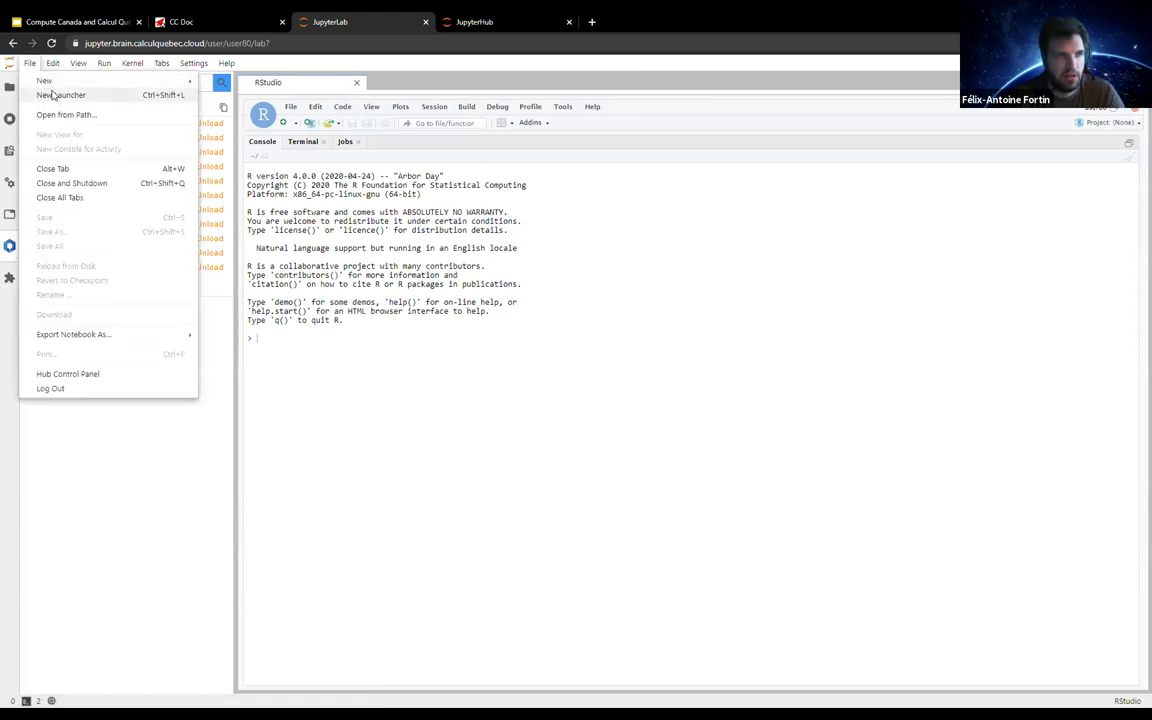
pyautogui.click(53, 94)
pyautogui.click(414, 212)
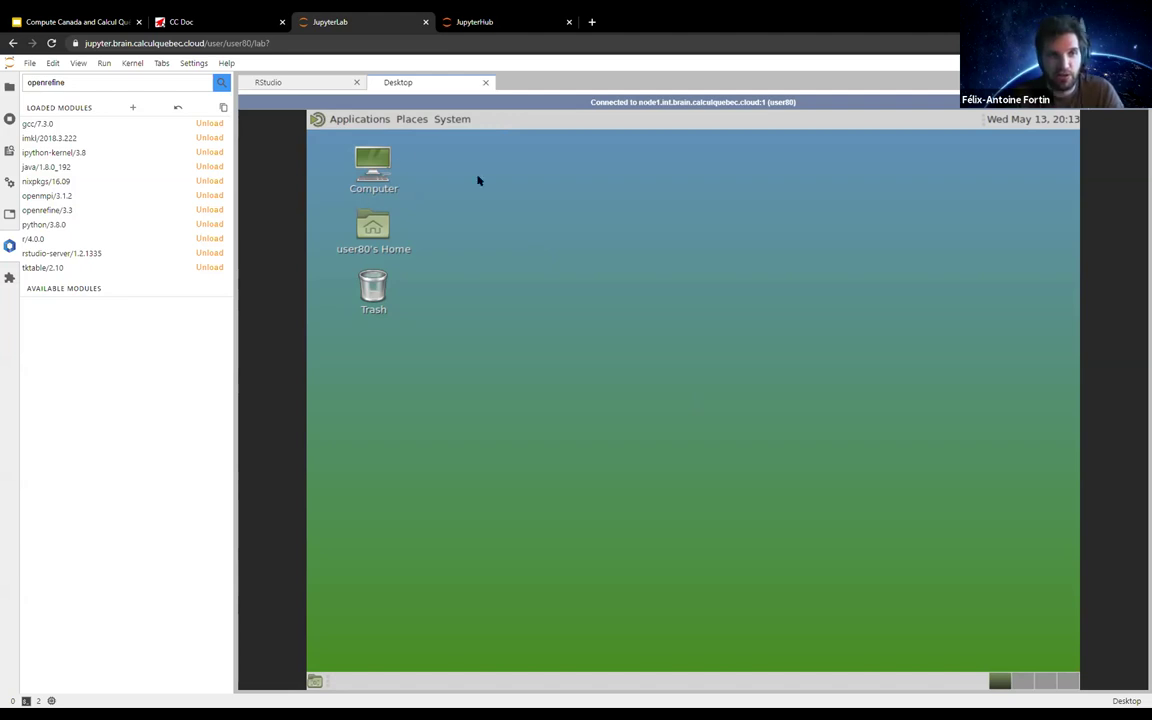
# - Start MATE Calculator in the remote desktop, compute 52 + 3 and close the calculator
pyautogui.click(364, 119)
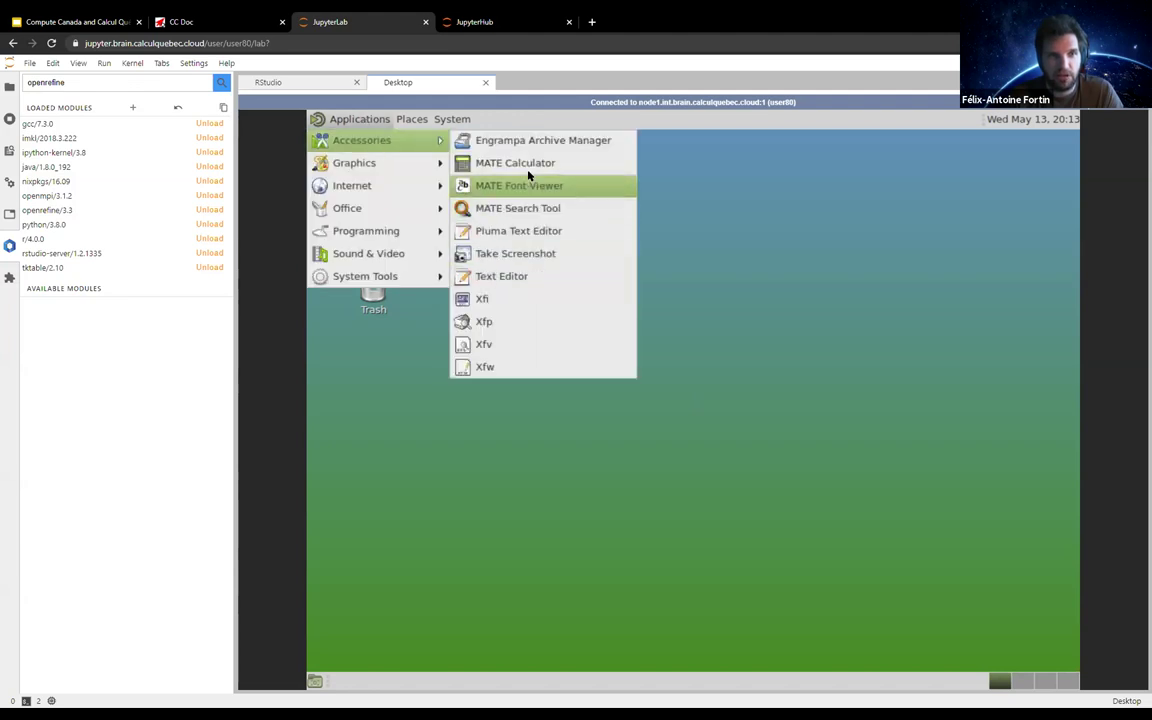
pyautogui.click(669, 213)
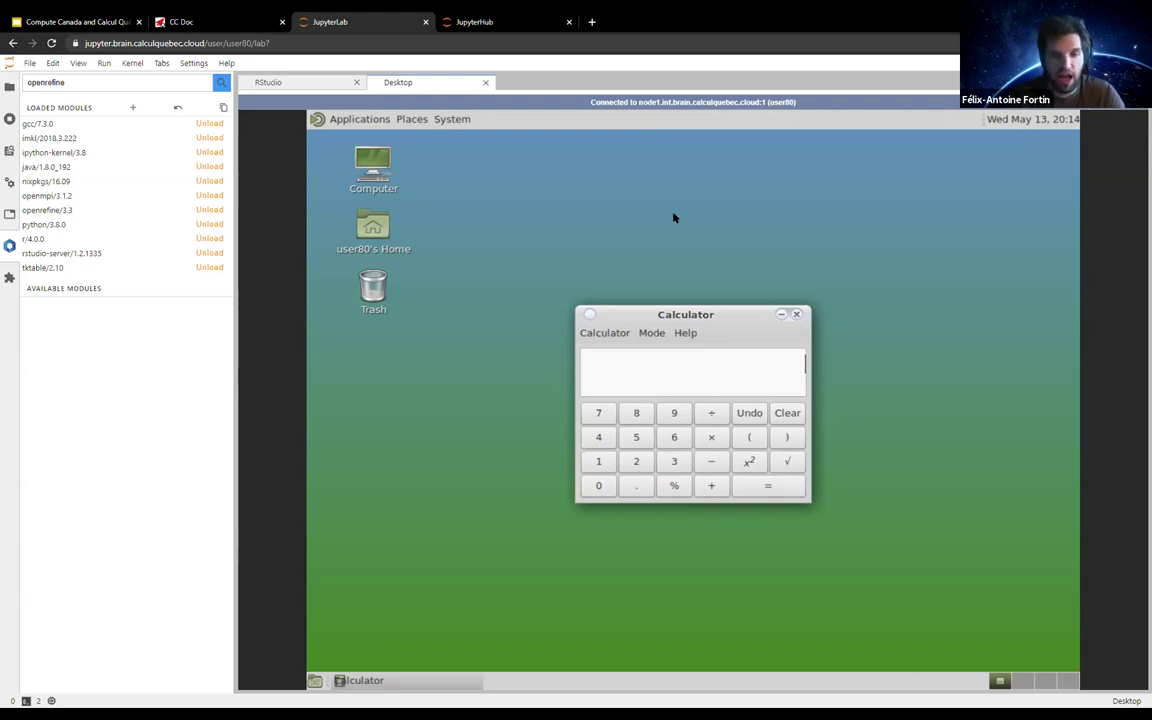
pyautogui.click(638, 438)
pyautogui.click(638, 461)
pyautogui.click(724, 487)
pyautogui.click(674, 461)
pyautogui.click(766, 487)
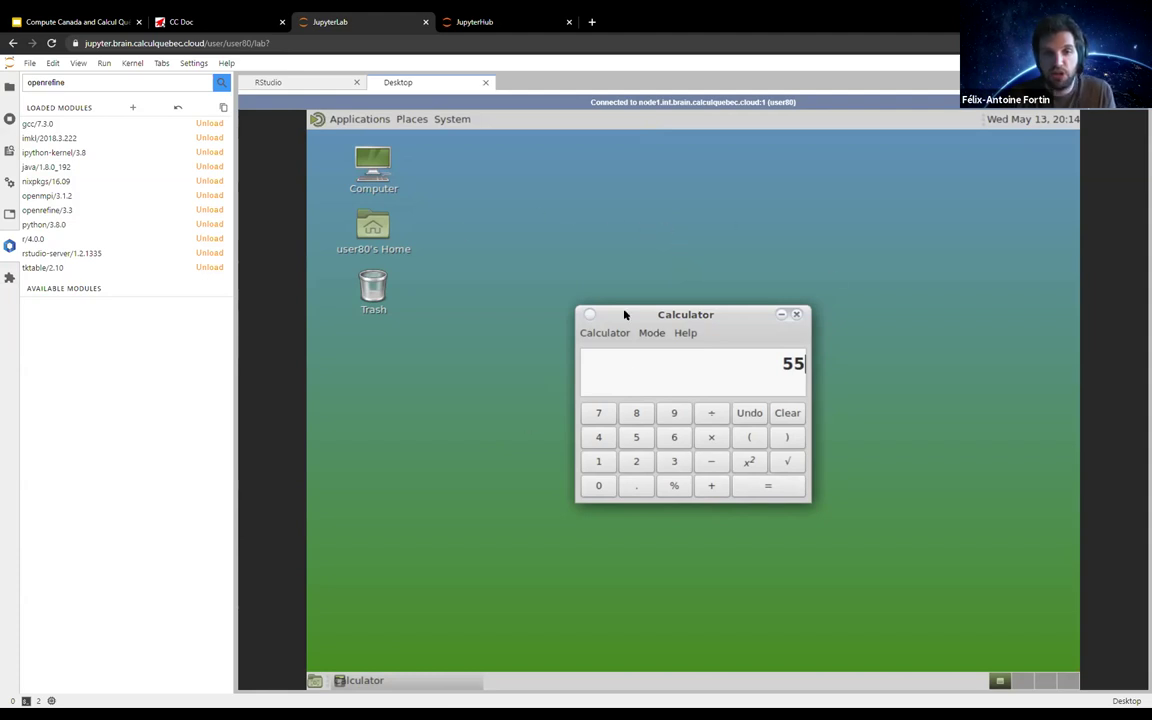
pyautogui.click(796, 314)
# - Start MATE Terminal in the remote desktop and run the module command
pyautogui.click(355, 120)
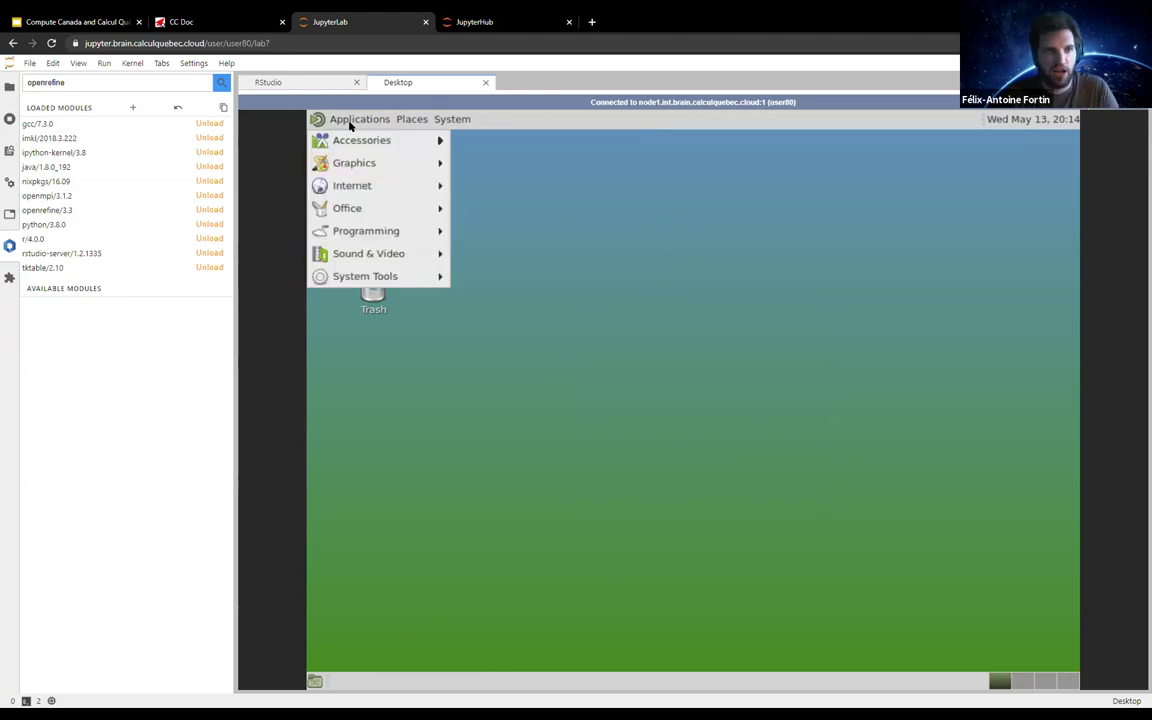
pyautogui.moveTo(387, 146)
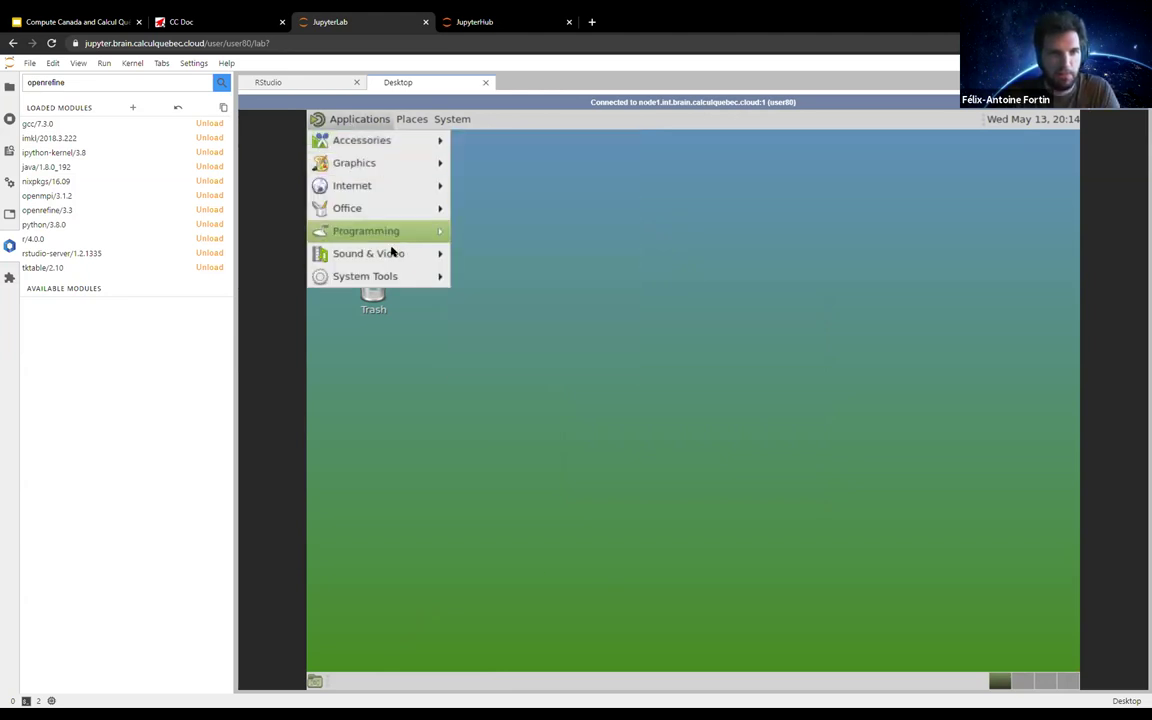
pyautogui.moveTo(383, 274)
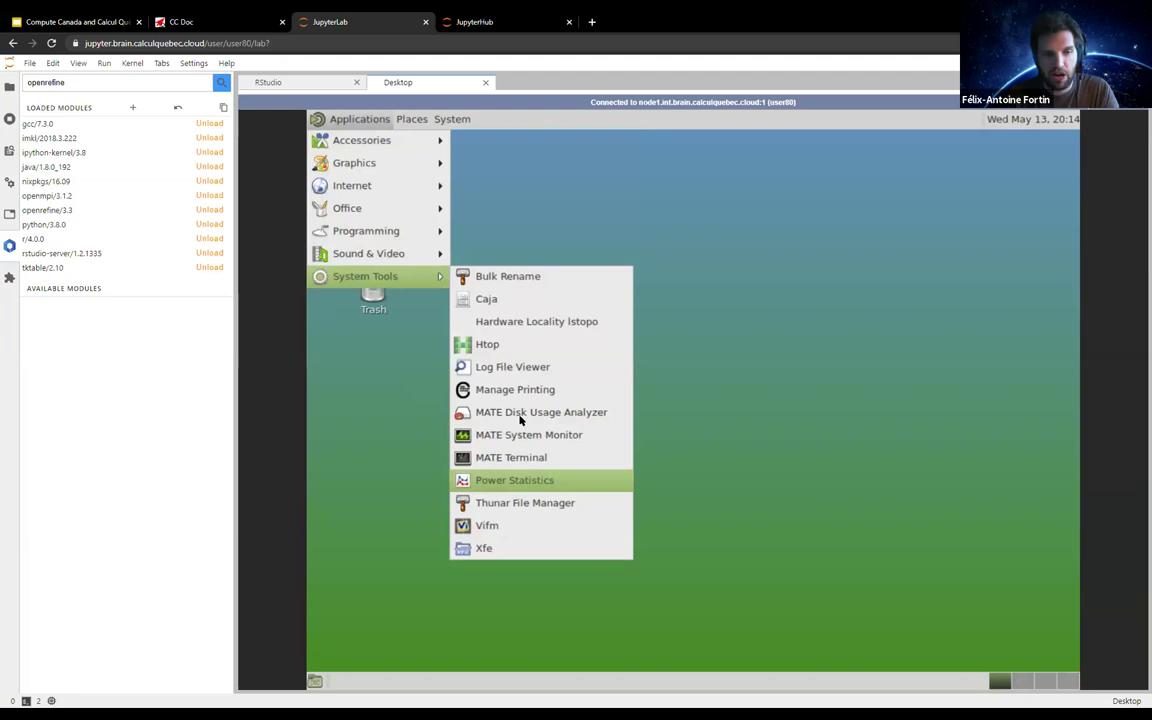
pyautogui.click(505, 457)
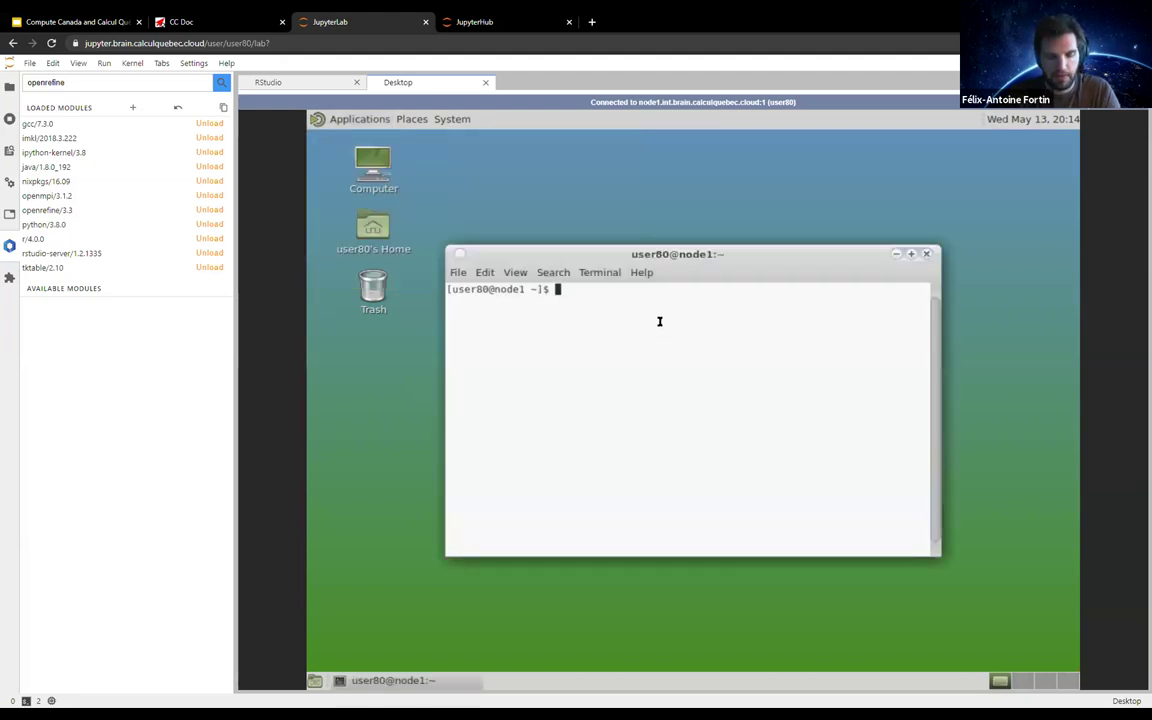
pyautogui.write('module')
pyautogui.press('Return')
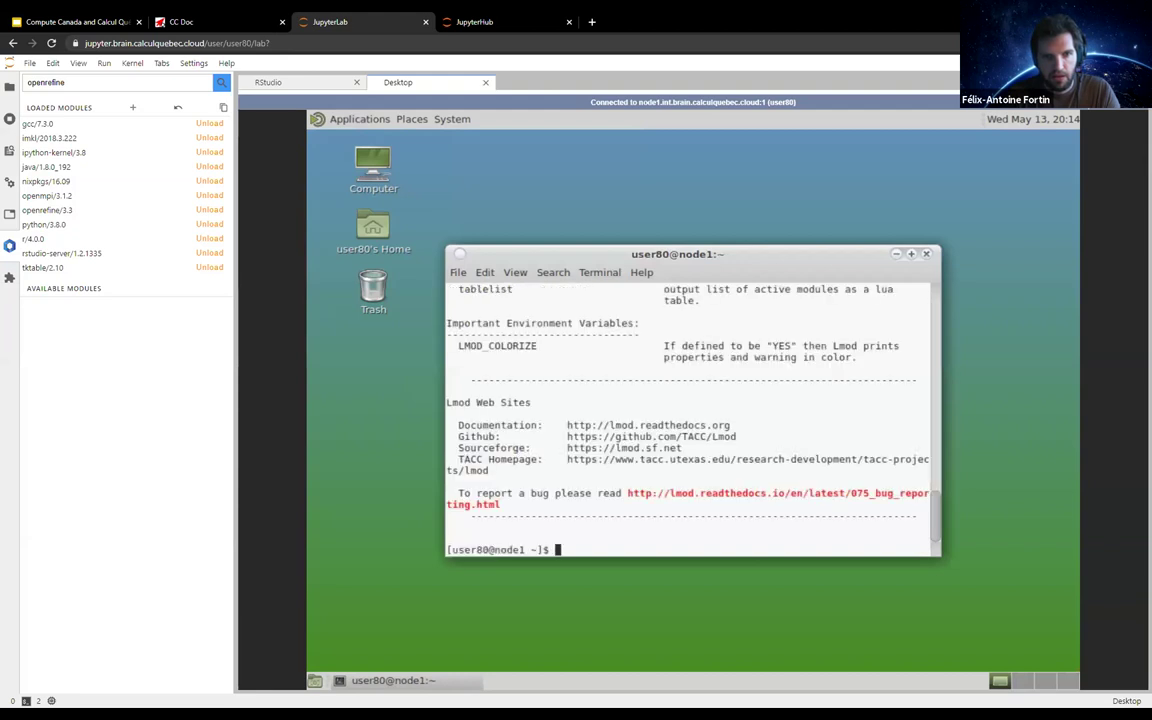
# - Try to load ParaView with module load paraview, and look it up with module spider paraview
pyautogui.write('module load paraview')
pyautogui.press('Return')
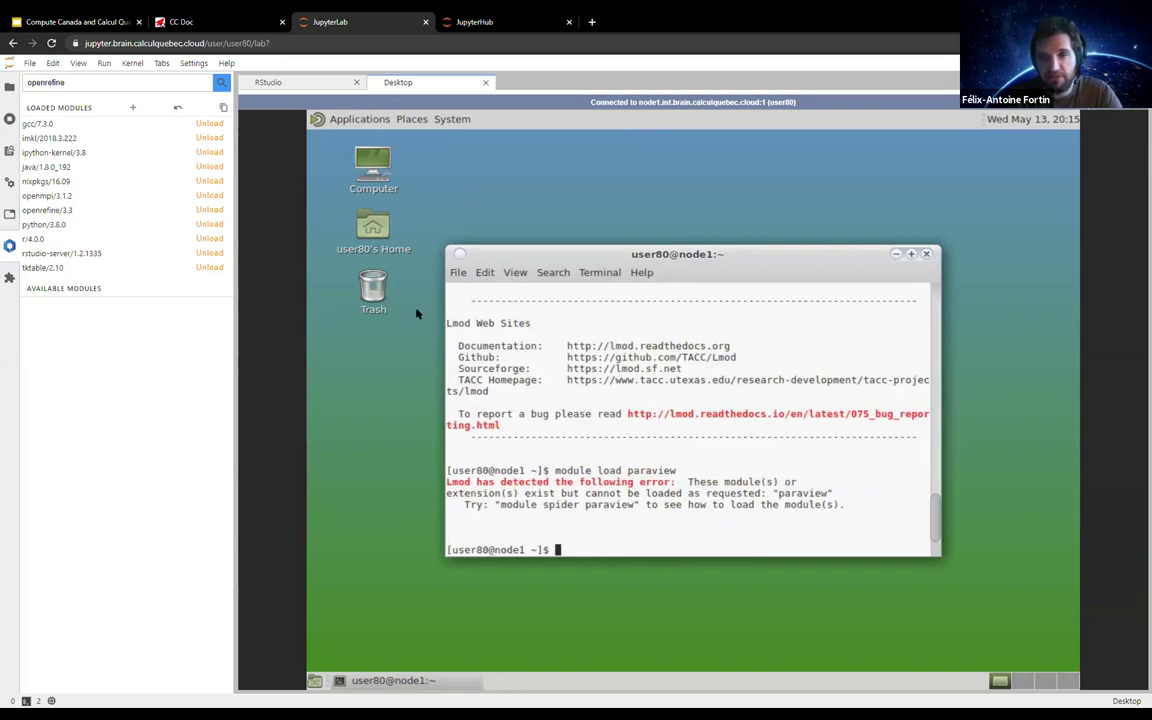
pyautogui.write('module load')
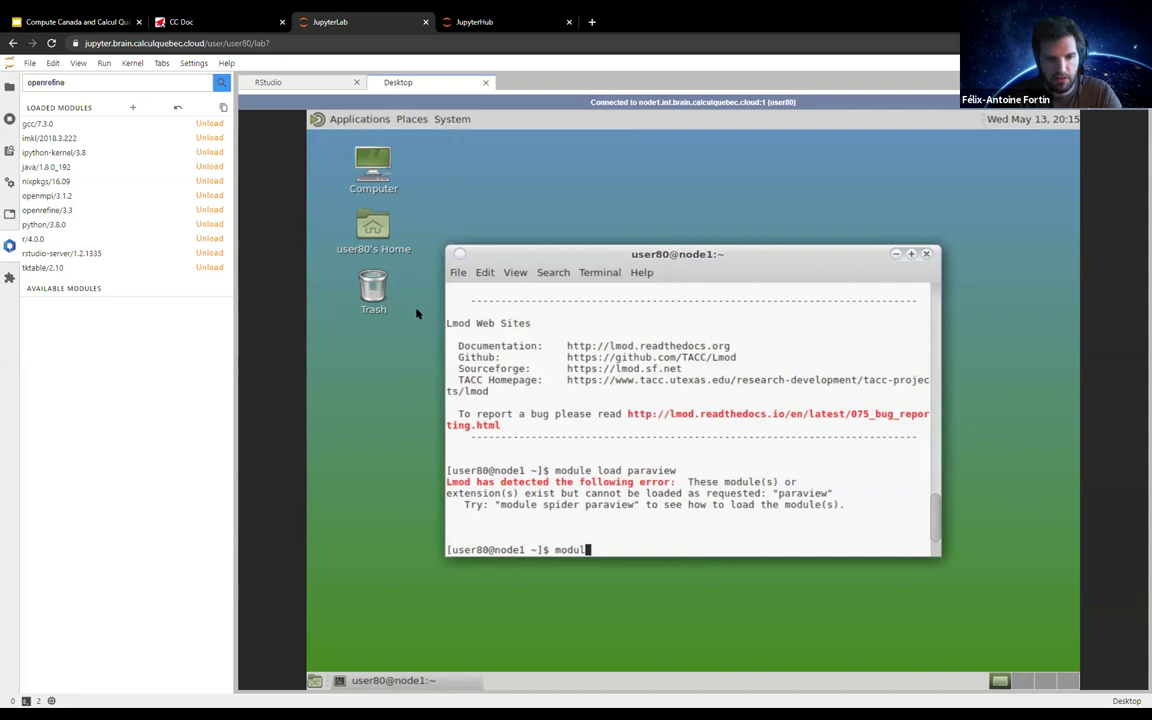
pyautogui.press('BackSpace')
pyautogui.press('BackSpace')
pyautogui.press('BackSpace')
pyautogui.press('BackSpace')
pyautogui.press('BackSpace')
pyautogui.write('spude')
pyautogui.press('BackSpace')
pyautogui.press('BackSpace')
pyautogui.press('BackSpace')
pyautogui.write('ider paraview')
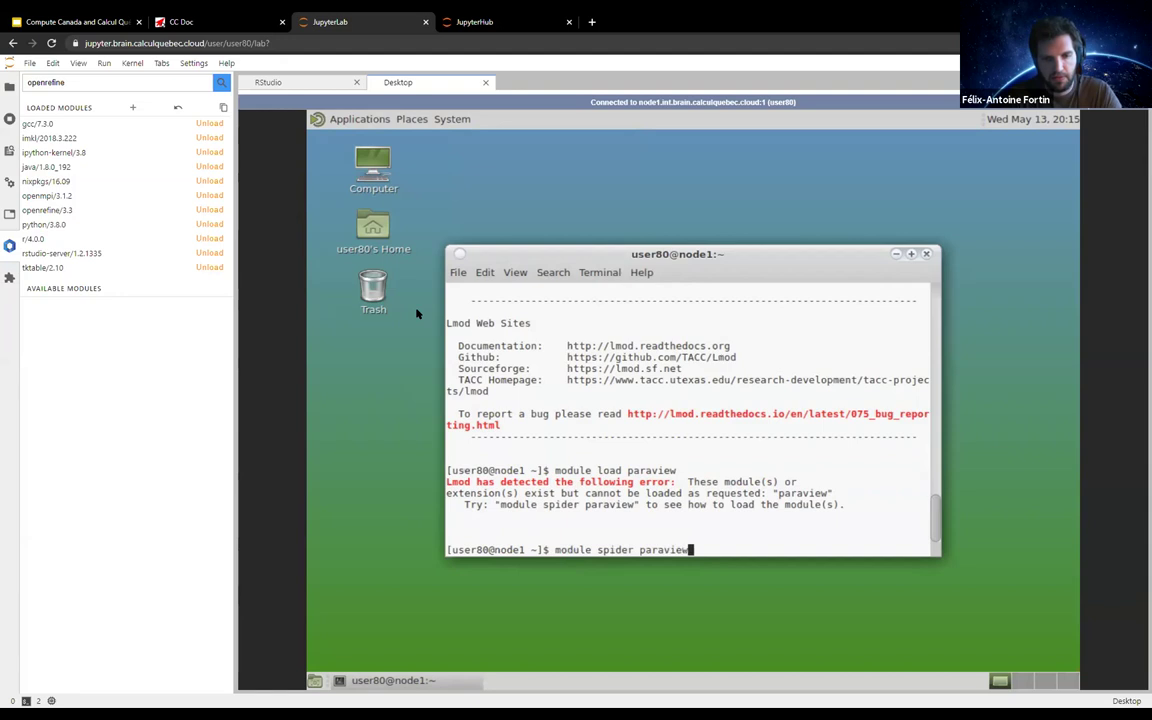
pyautogui.press('Return')
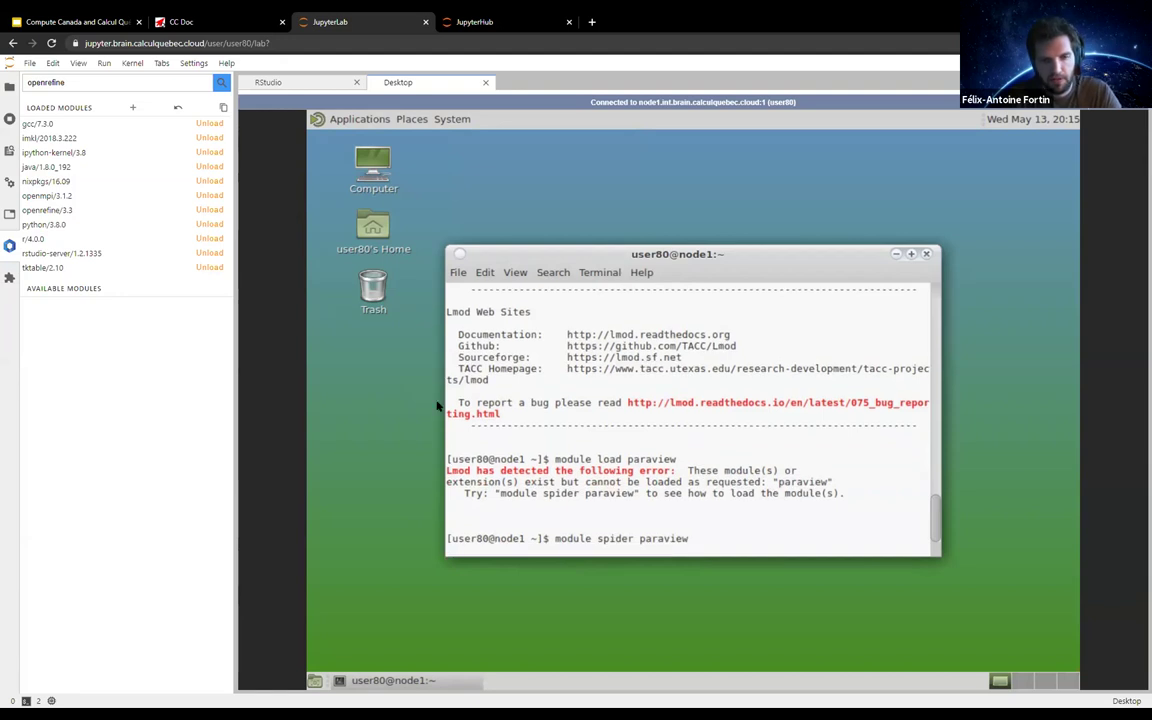
# - Maximize the terminal, run module spider paraview/5.5.2 and examine the nixpkgs/16.09 gcc/5.4.0 openmpi/2.1.1 prerequisite line
pyautogui.doubleClick(610, 254)
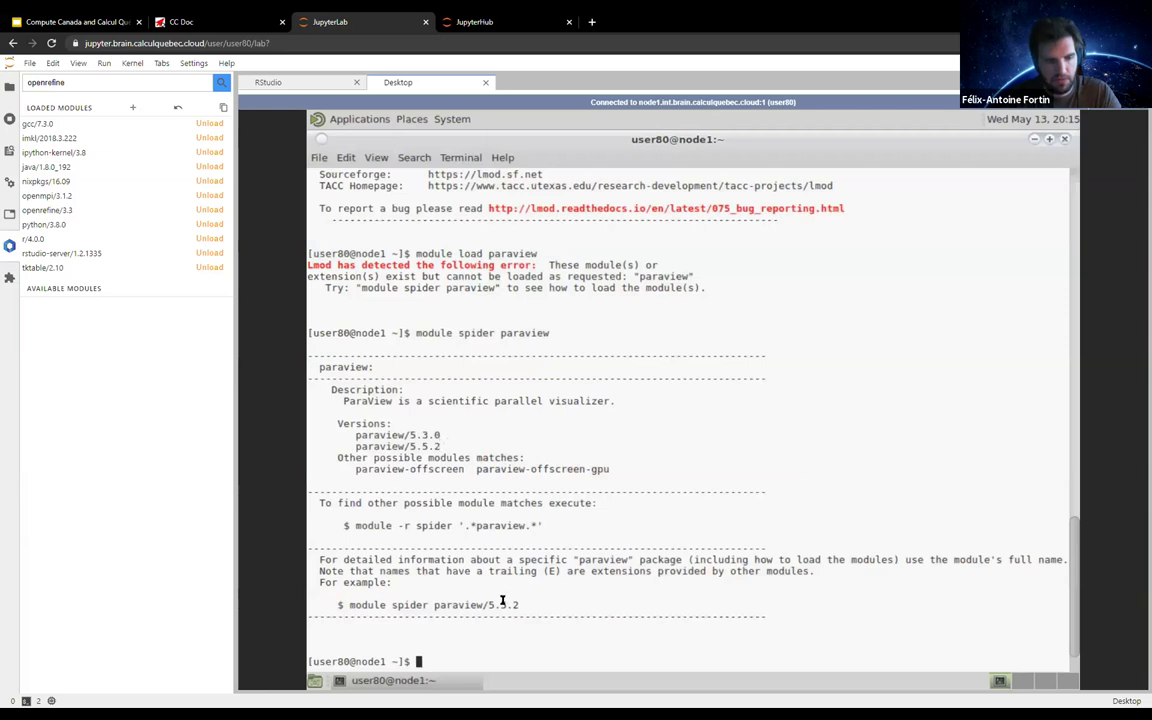
pyautogui.press('Up')
pyautogui.press('Up')
pyautogui.press('Down')
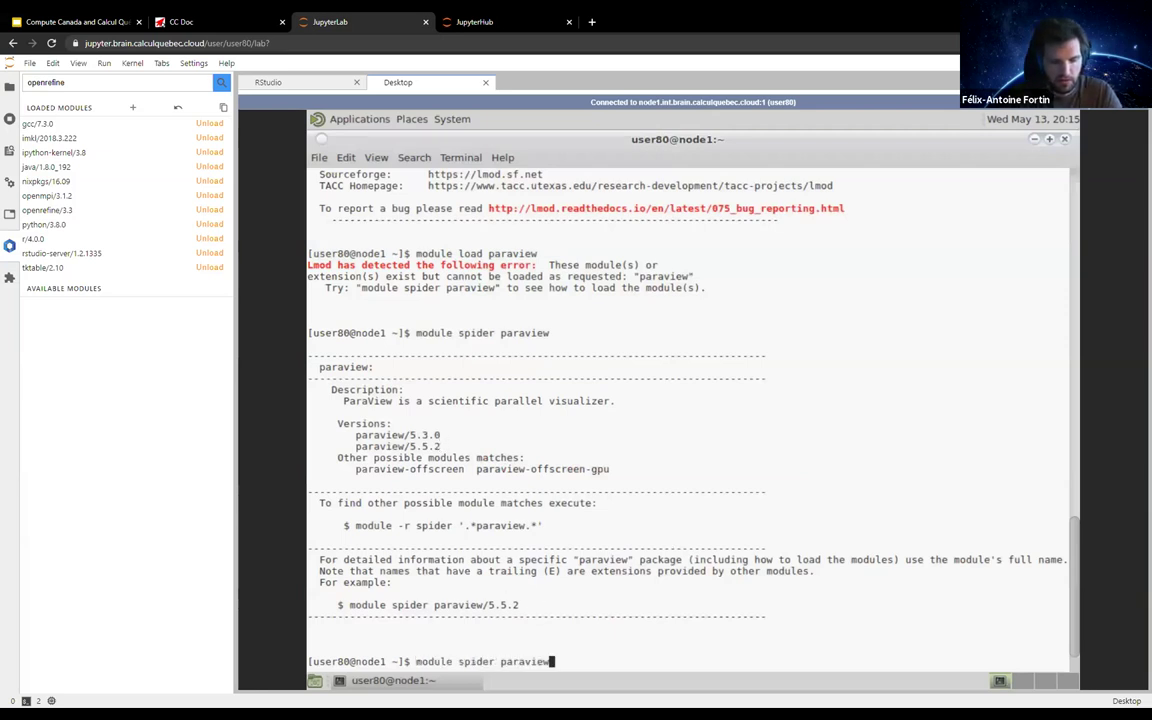
pyautogui.write('/5.5.2')
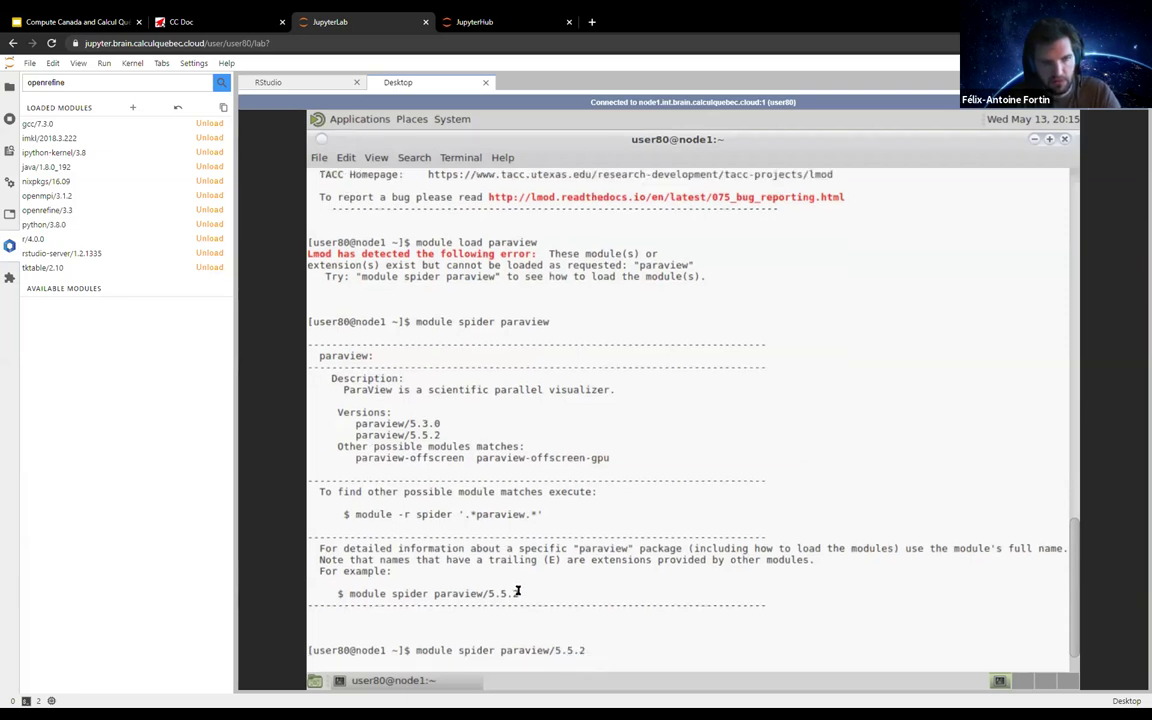
pyautogui.press('Return')
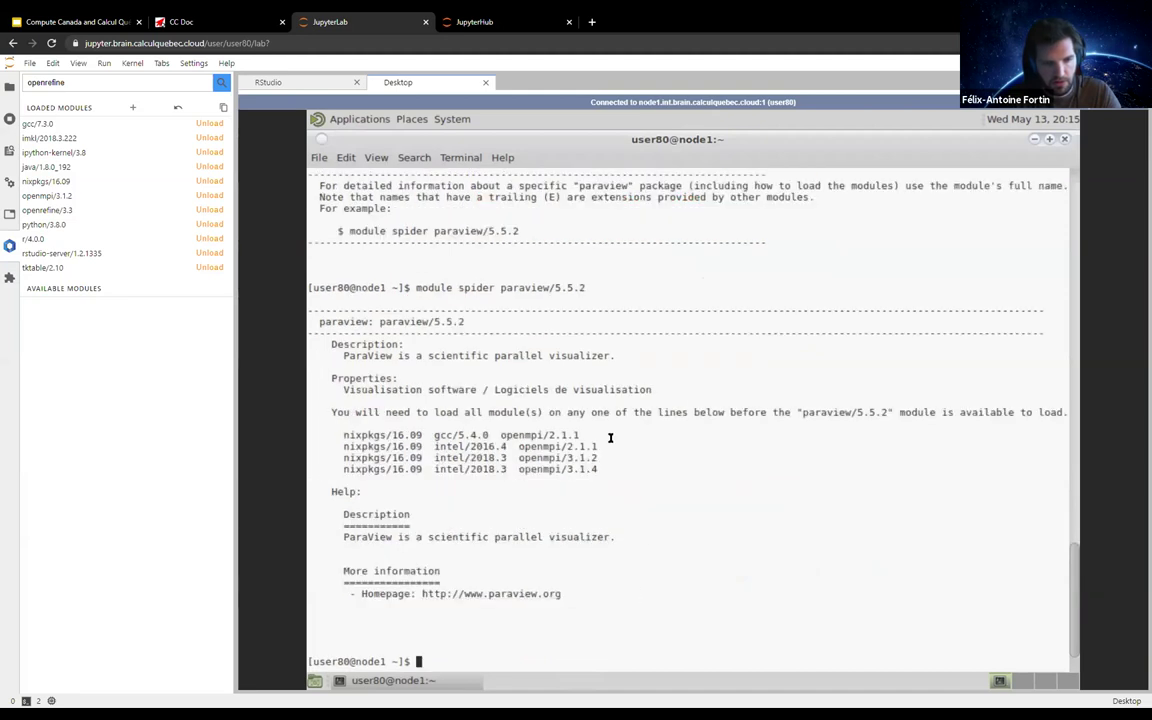
pyautogui.tripleClick(379, 432)
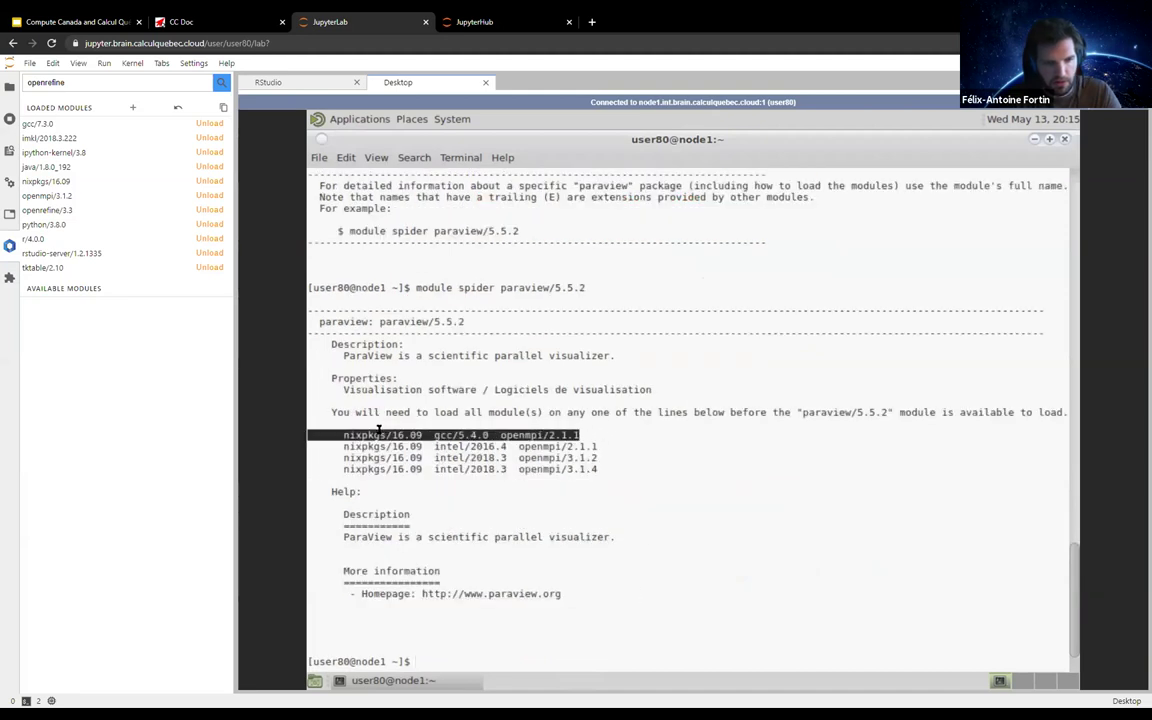
pyautogui.click(525, 435)
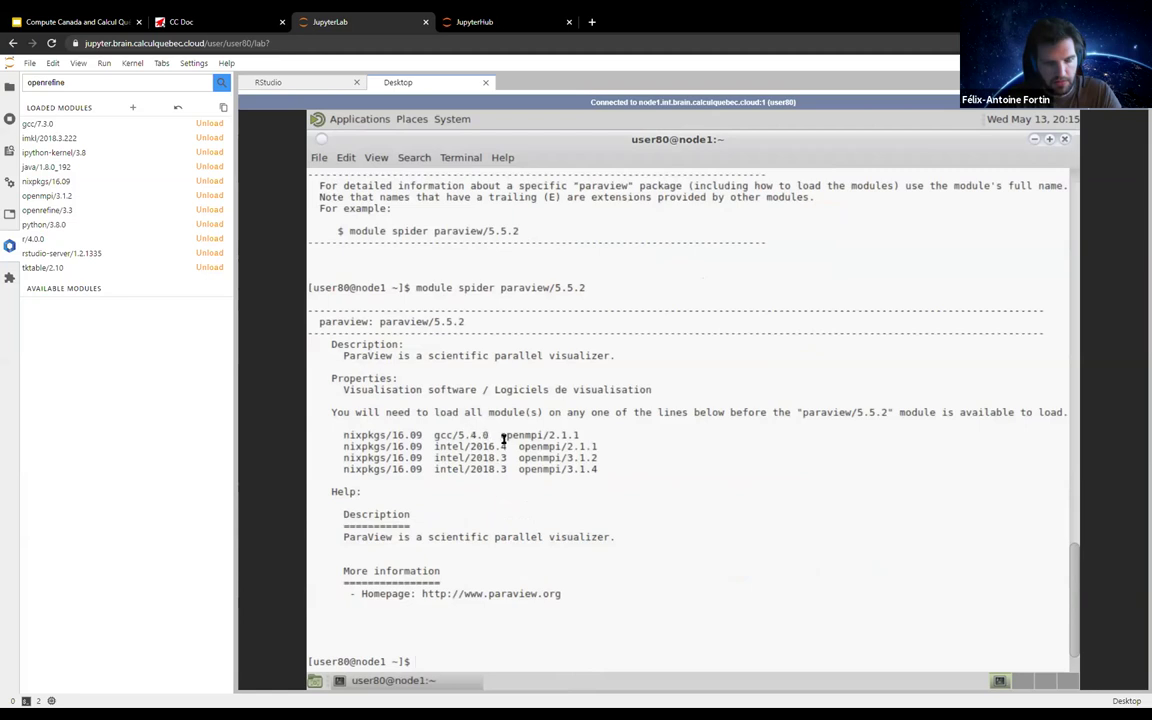
# - Try to load gcc/5.4.0 in the terminal, correcting the misspelled "loag" to "load" and rerunning the command
pyautogui.write('modue loag gcc/5.4.0')
pyautogui.press('Return')
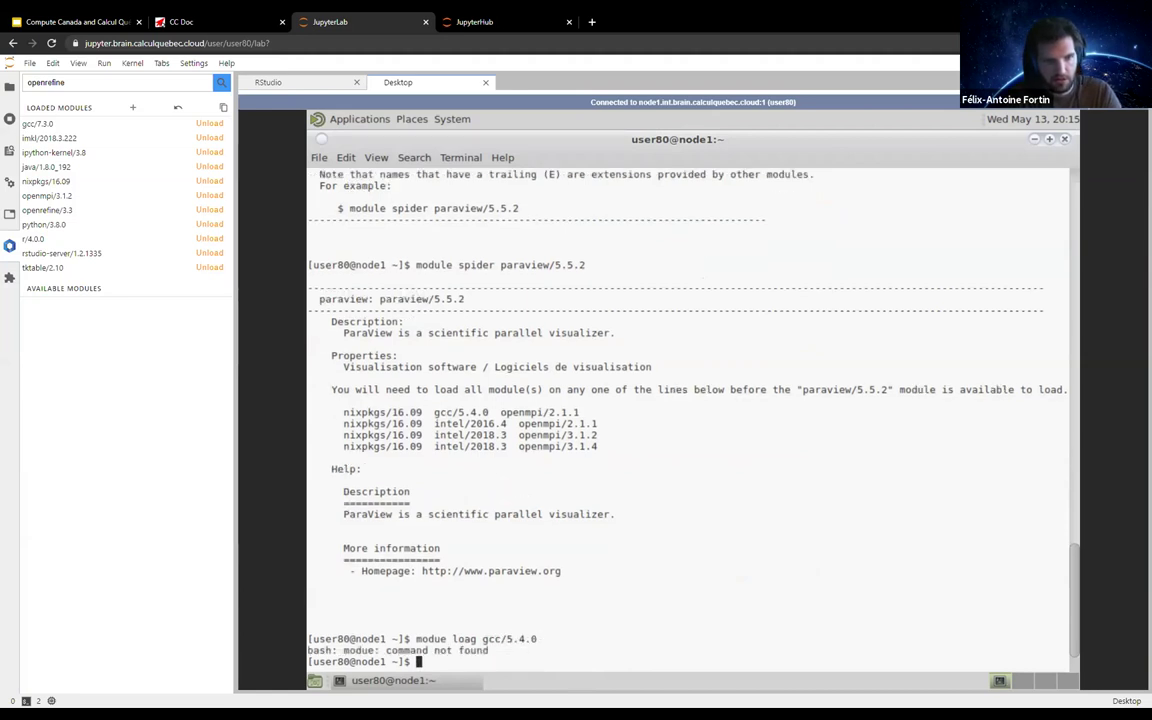
pyautogui.press('Up')
pyautogui.press('Left')
pyautogui.press('Left')
pyautogui.press('Left')
pyautogui.press('Left')
pyautogui.press('Left')
pyautogui.press('Left')
pyautogui.press('Left')
pyautogui.press('Left')
pyautogui.press('Left')
pyautogui.press('Left')
pyautogui.press('Return')
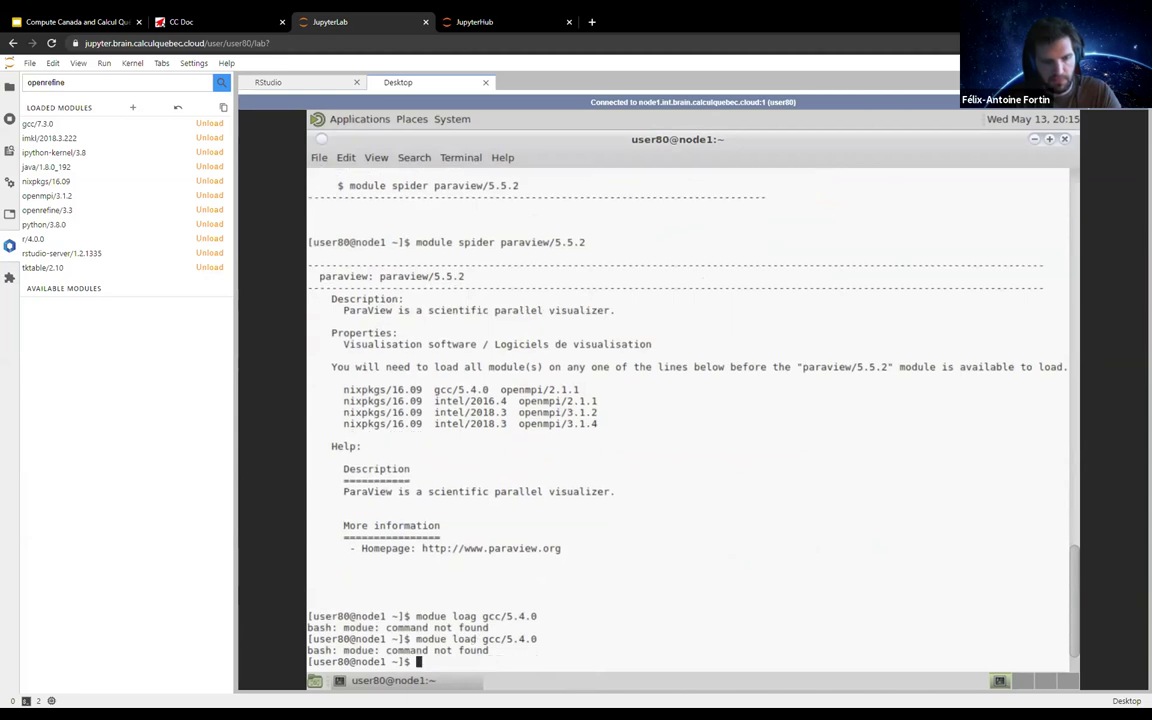
# - Correct "modue" to "module" in the previous command and run module load gcc/5.4.0
pyautogui.press('Up')
pyautogui.press('Left')
pyautogui.press('Left')
pyautogui.press('Left')
pyautogui.press('Left')
pyautogui.press('Left')
pyautogui.press('Left')
pyautogui.press('Left')
pyautogui.press('Left')
pyautogui.press('Left')
pyautogui.press('Left')
pyautogui.press('Left')
pyautogui.press('Left')
pyautogui.press('Left')
pyautogui.press('Left')
pyautogui.press('Left')
pyautogui.press('Left')
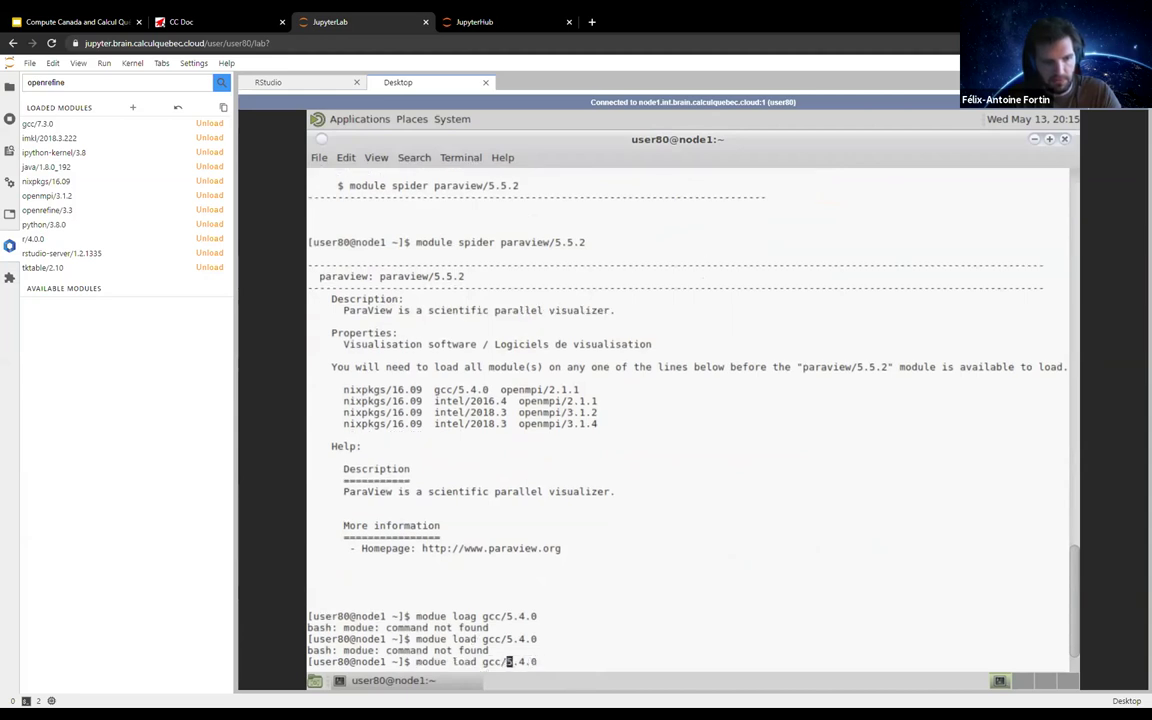
pyautogui.write('l')
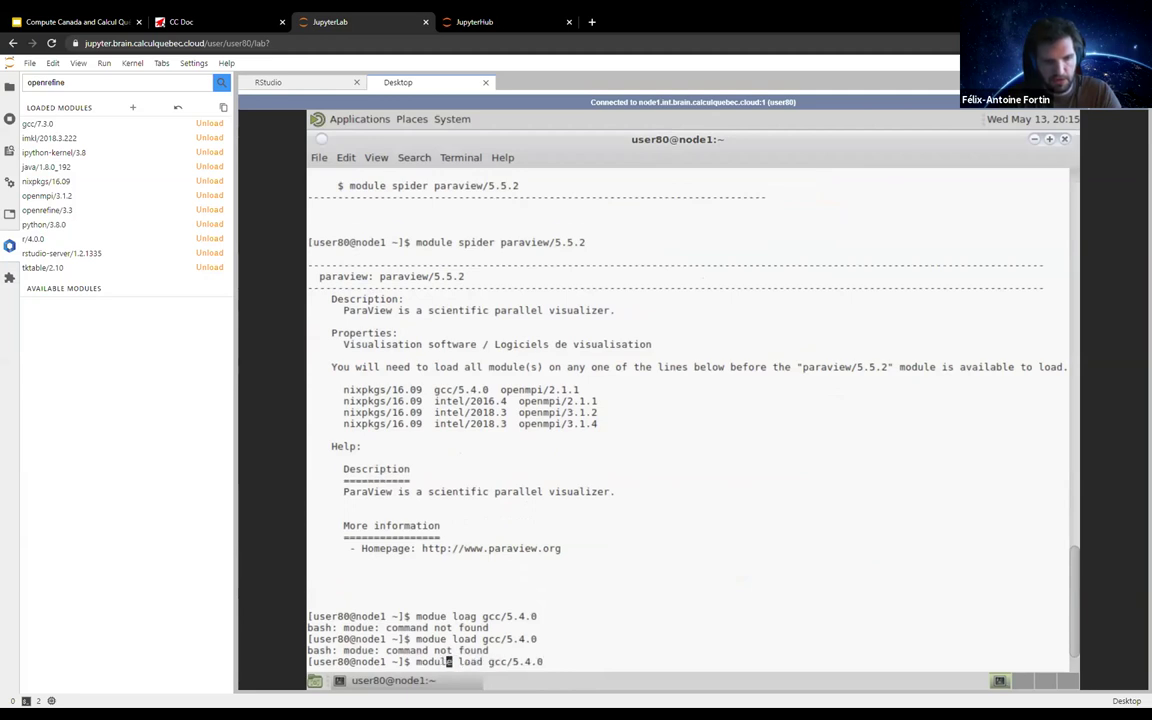
pyautogui.press('Return')
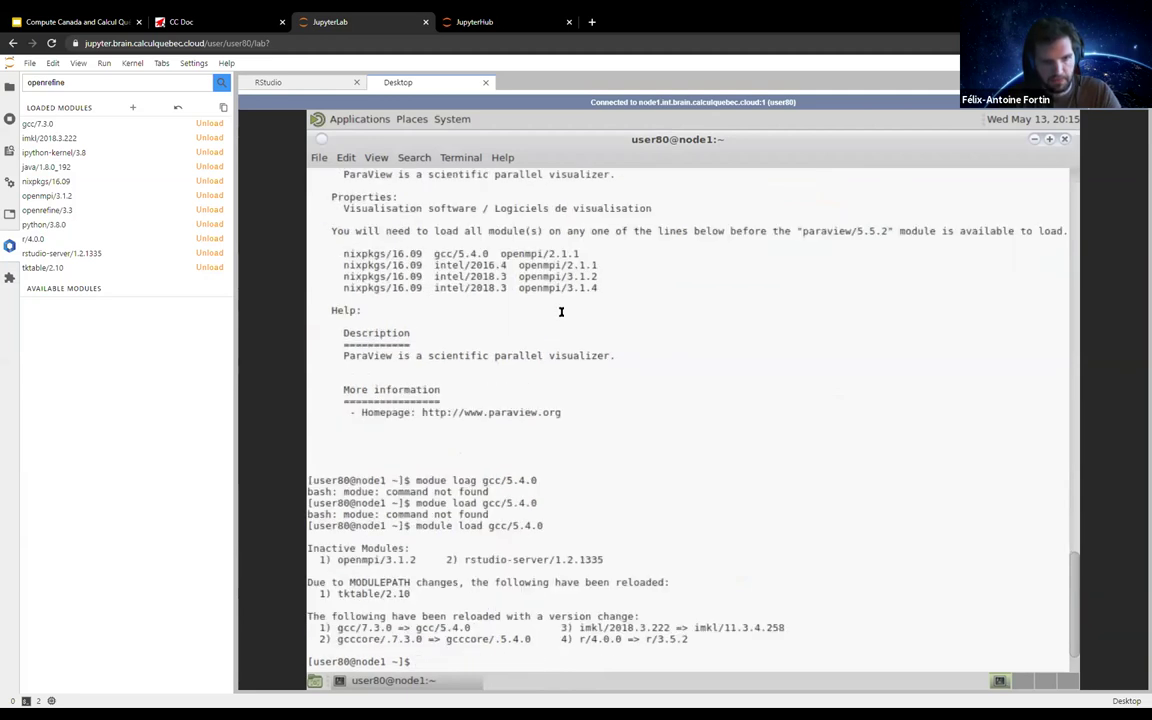
# - Copy openmpi/2.1.1 from ParaView's prerequisite line and run module load openmpi/2.1.1 with it
pyautogui.moveTo(501, 254); pyautogui.dragTo(579, 254)
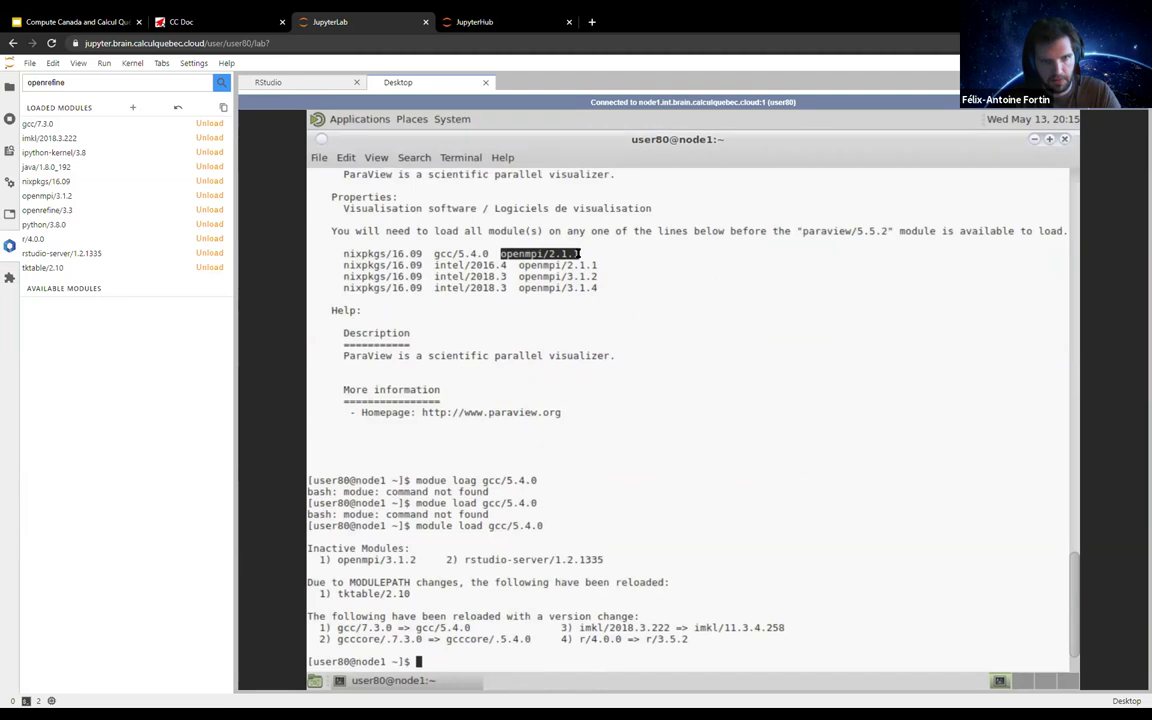
pyautogui.rightClick(579, 254)
pyautogui.click(640, 334)
pyautogui.write('module load')
pyautogui.rightClick(624, 356)
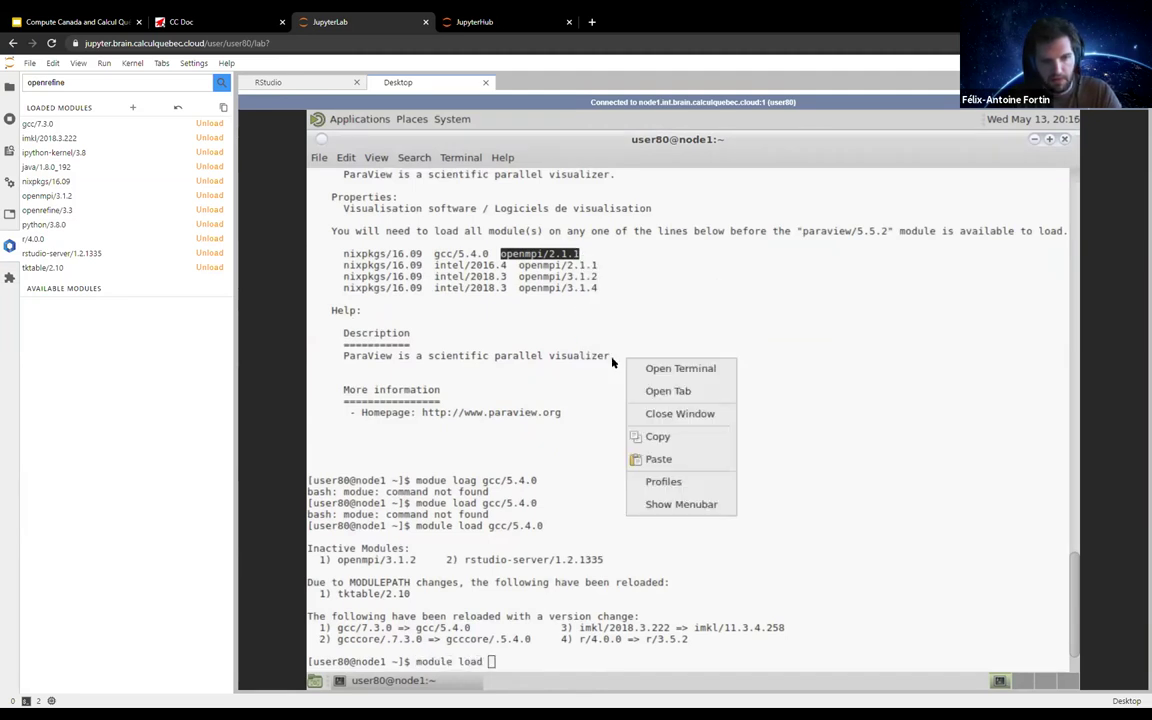
pyautogui.click(678, 458)
pyautogui.press('Return')
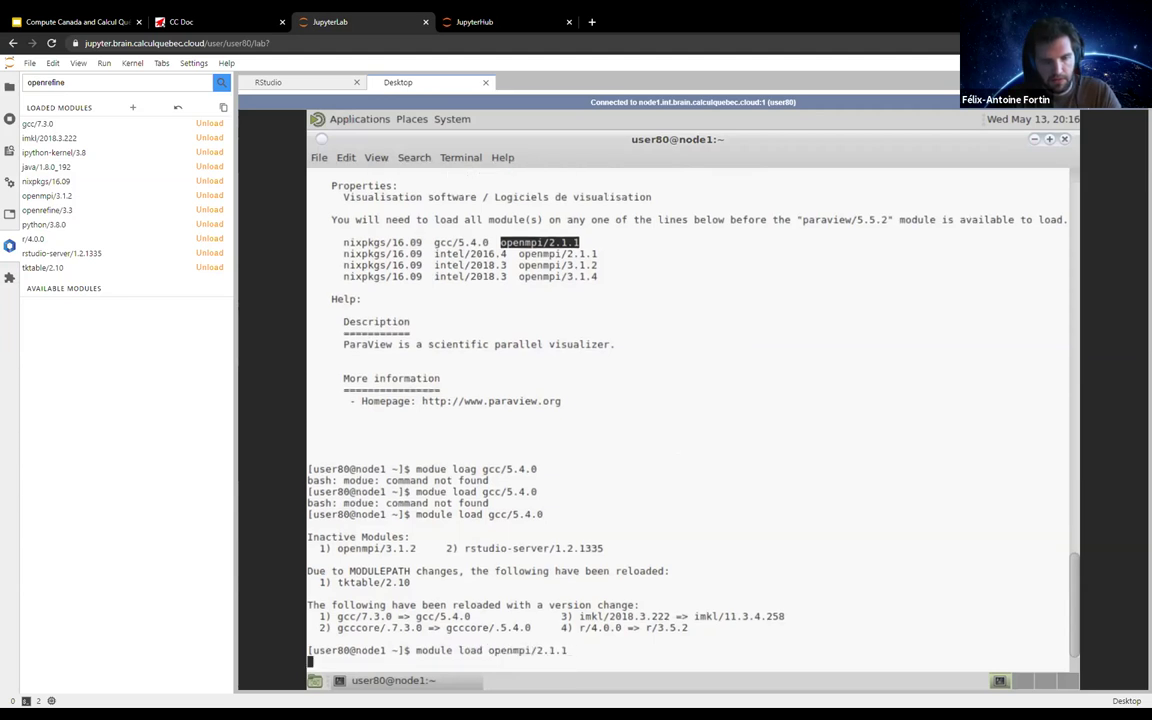
# - Reuse the earlier ParaView lookup command without its version number and run module spider paraview
pyautogui.press('Up')
pyautogui.press('Up')
pyautogui.press('Up')
pyautogui.press('BackSpace')
pyautogui.press('BackSpace')
pyautogui.press('BackSpace')
pyautogui.press('BackSpace')
pyautogui.press('BackSpace')
pyautogui.press('BackSpace')
pyautogui.press('Return')
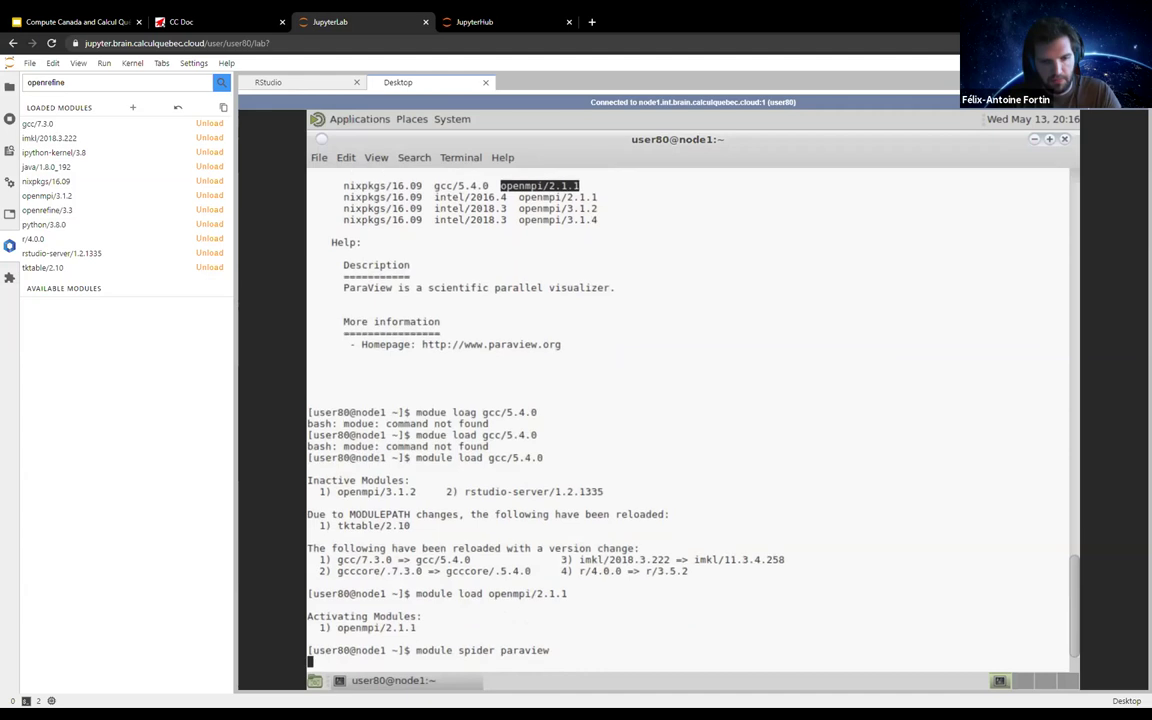